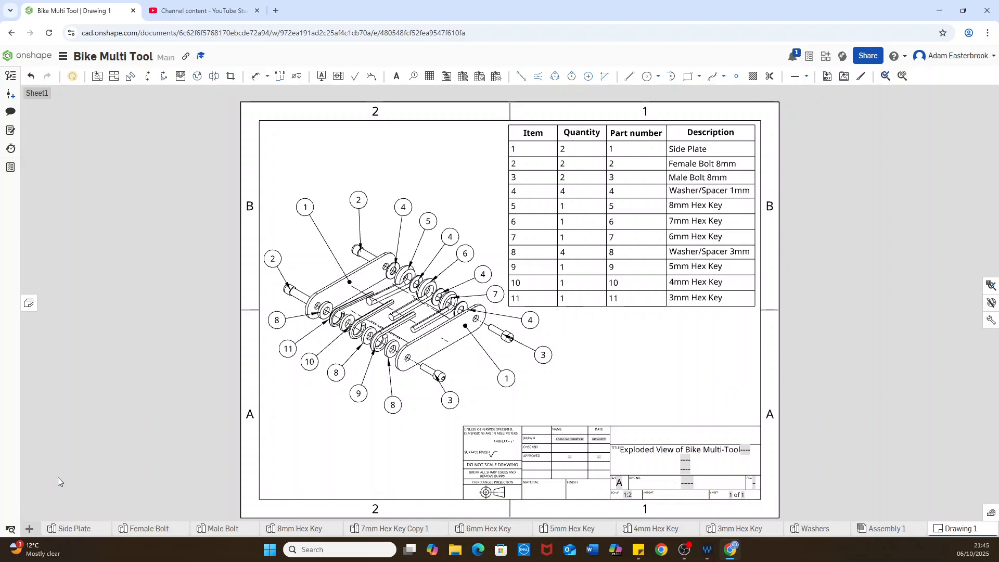
Create a new drawing from the ANSI_A_MM.dwt template with no views.
left_click(30, 529)
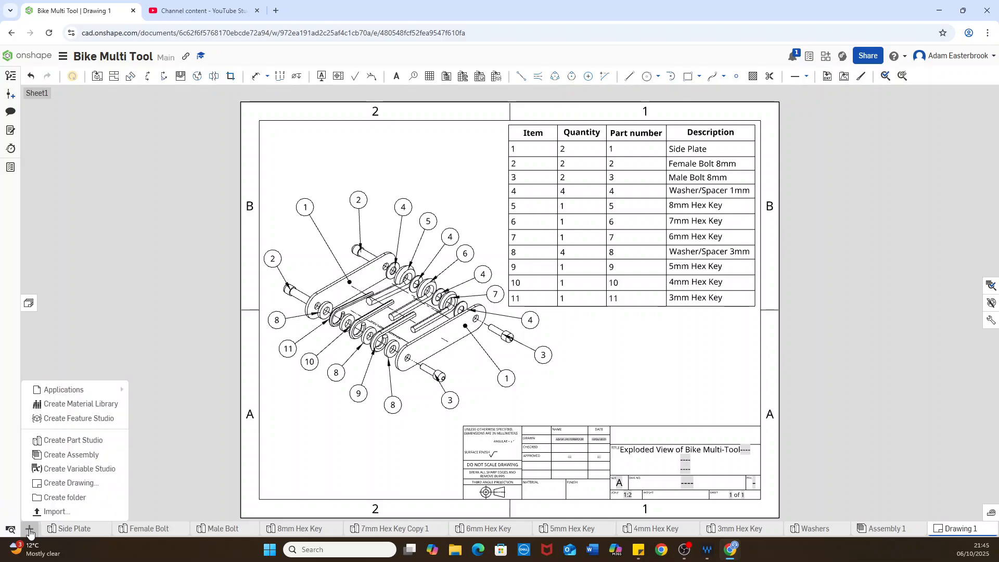
left_click(63, 486)
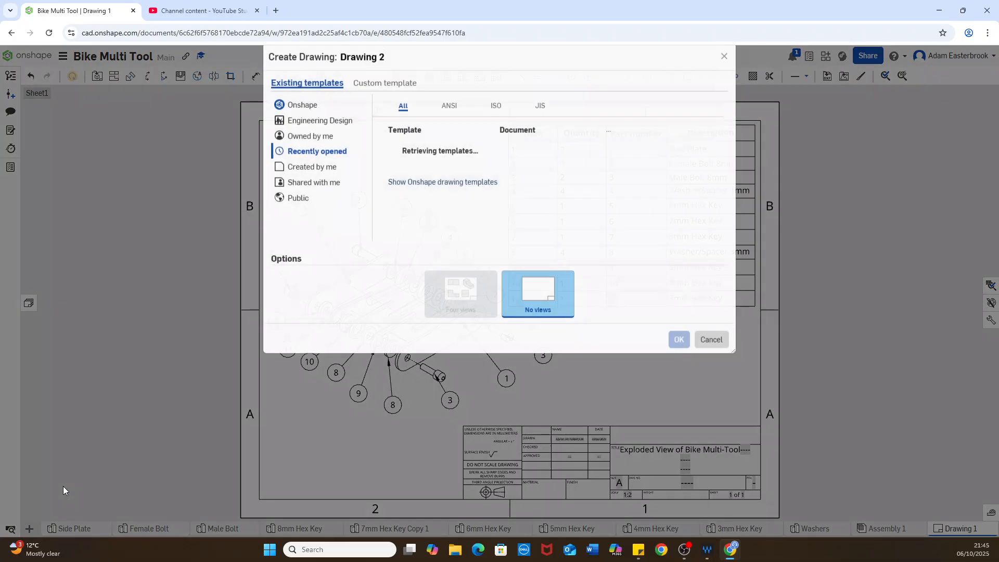
left_click_drag(413, 155, 451, 174)
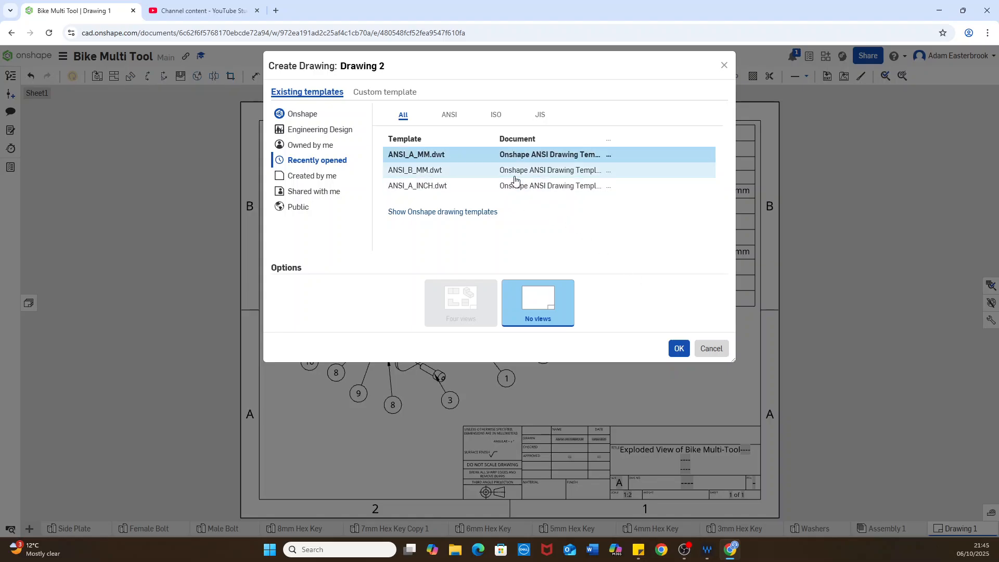
left_click(678, 349)
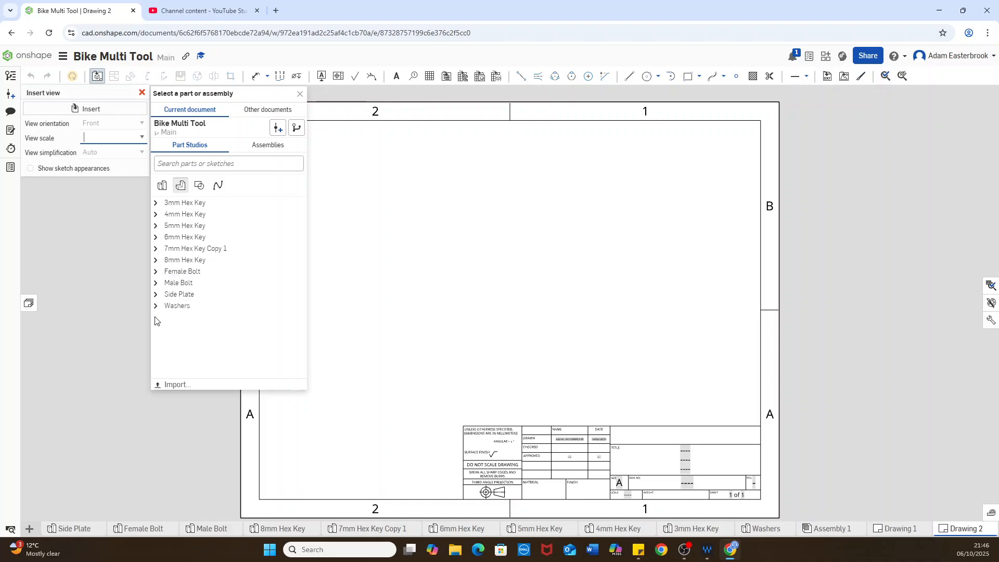
Choose Part 1 of the Side Plate part studio for the inserted view and set its orientation to Right.
left_click(178, 294)
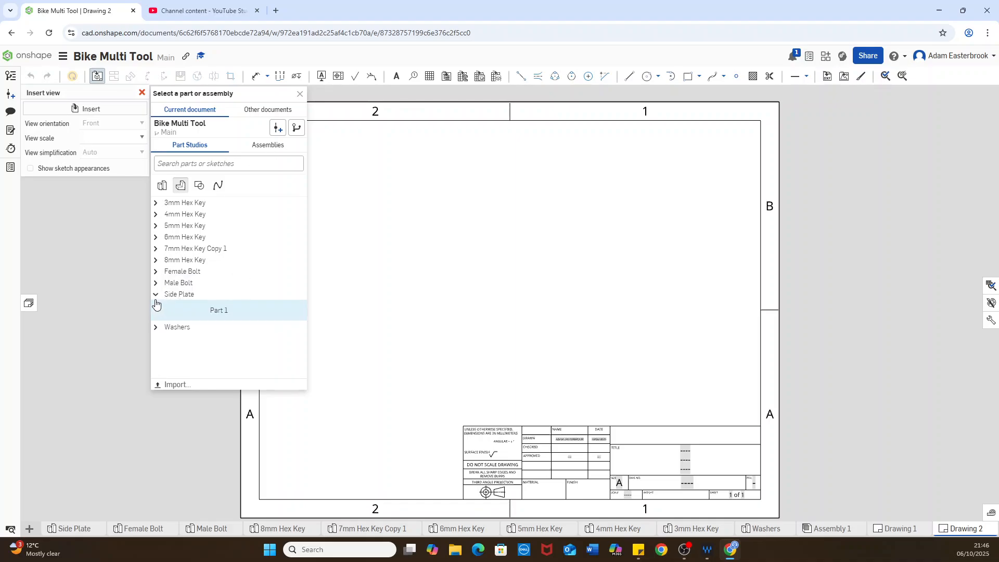
left_click(194, 314)
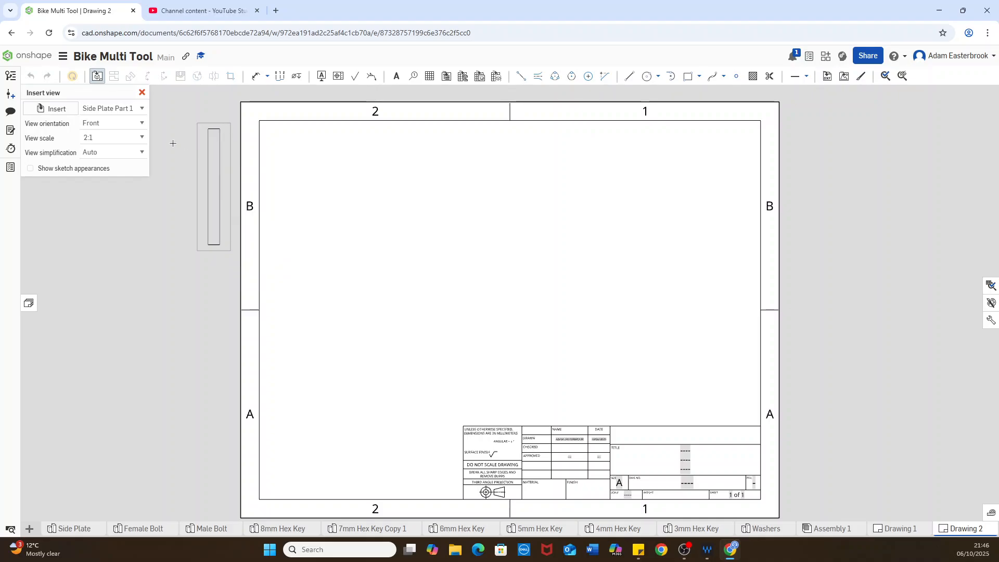
left_click(143, 127)
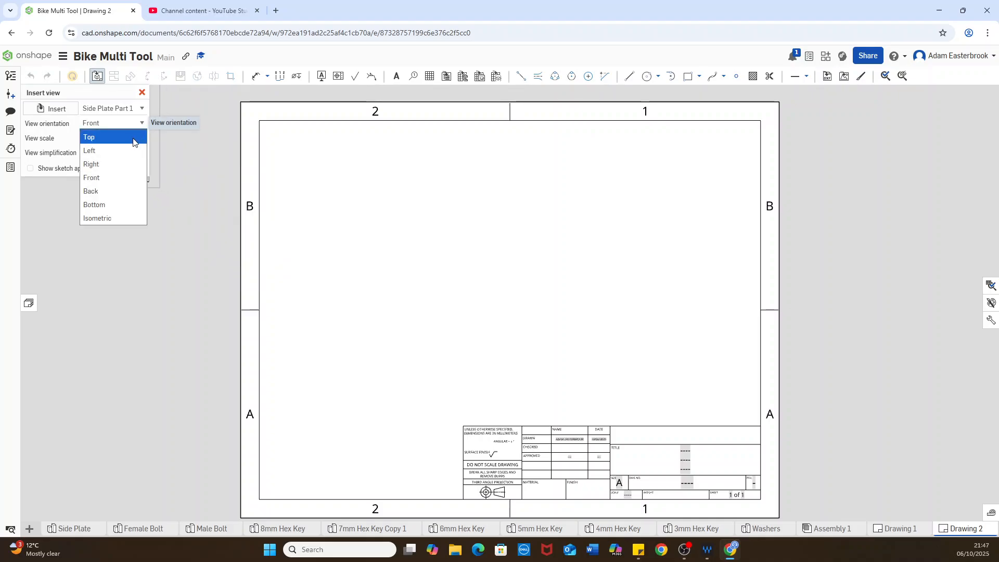
left_click(120, 161)
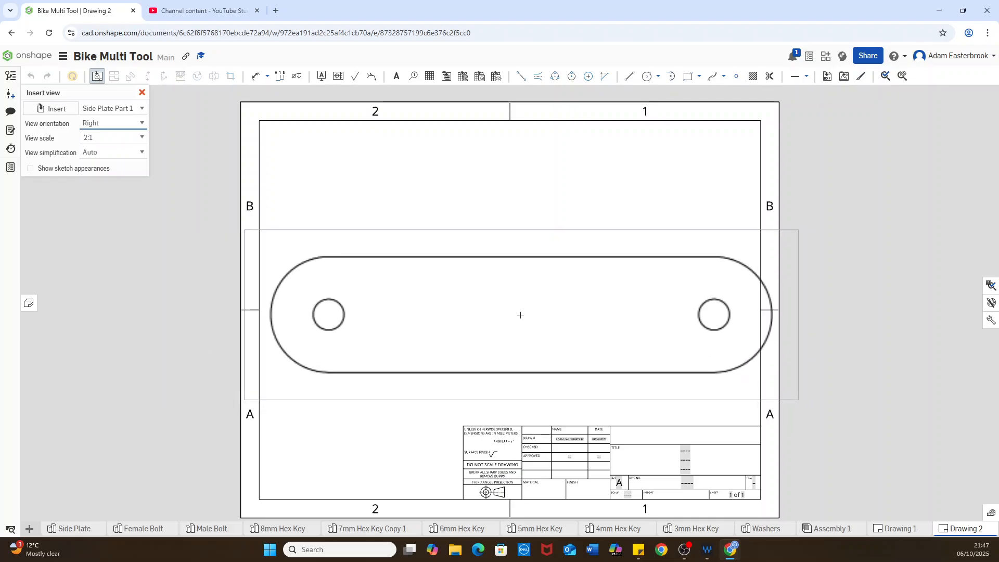
left_click(143, 140)
left_click(143, 151)
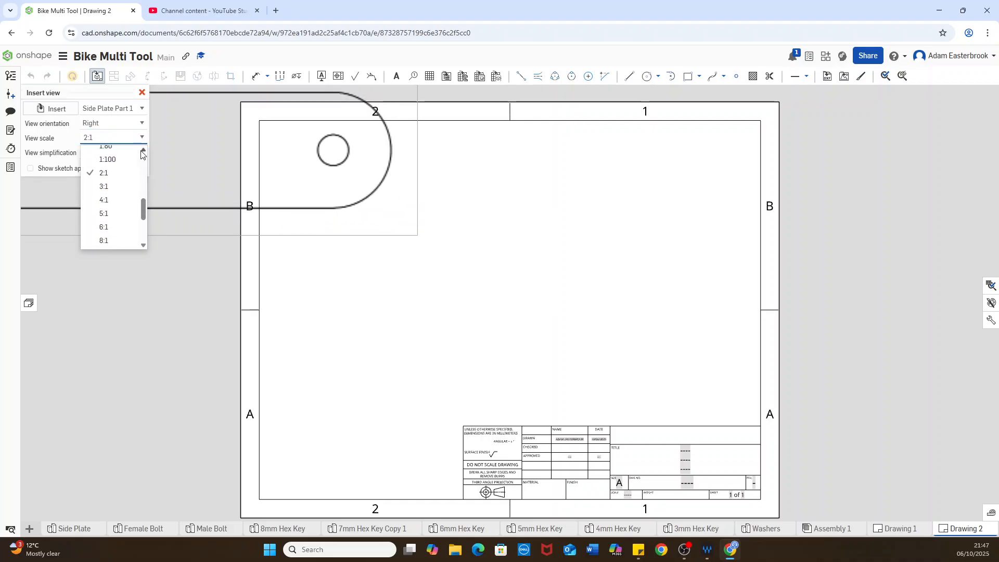
left_click(117, 205)
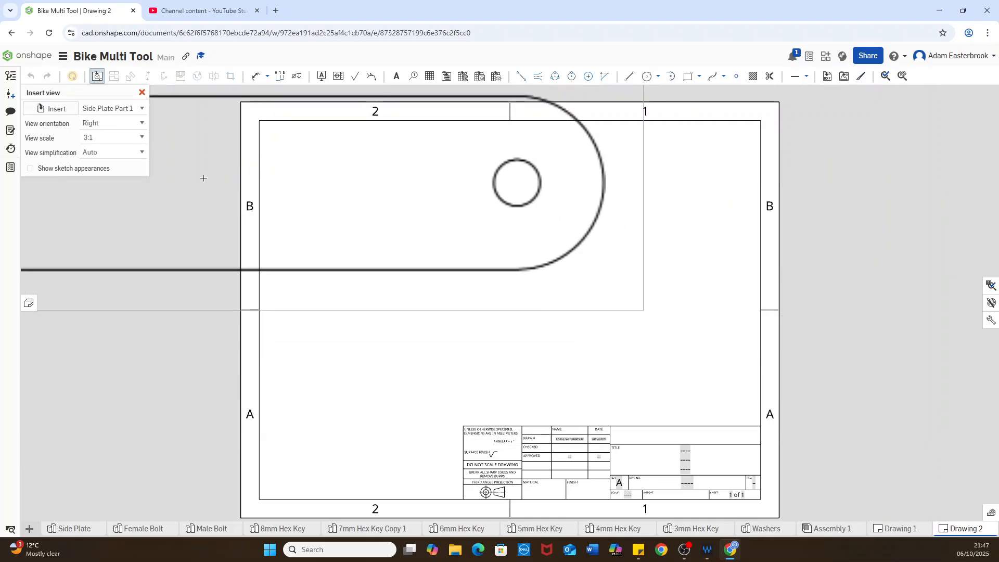
Set the view scale to 1:2 and place the side plate view in the left half of the sheet, around mid-height.
left_click(141, 138)
scroll(115, 168, "down", 5)
scroll(115, 171, "down", 3)
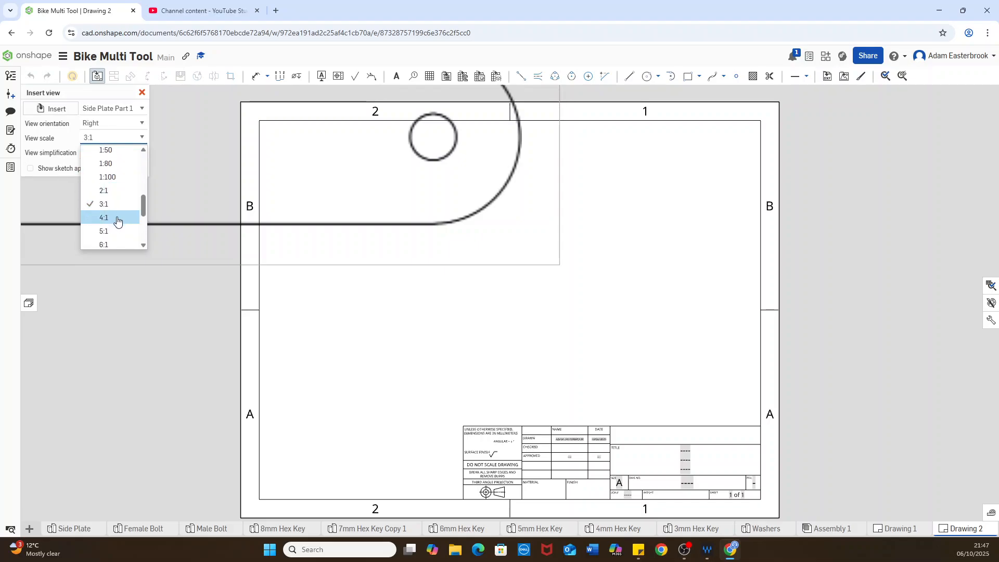
left_click_drag(142, 204, 147, 168)
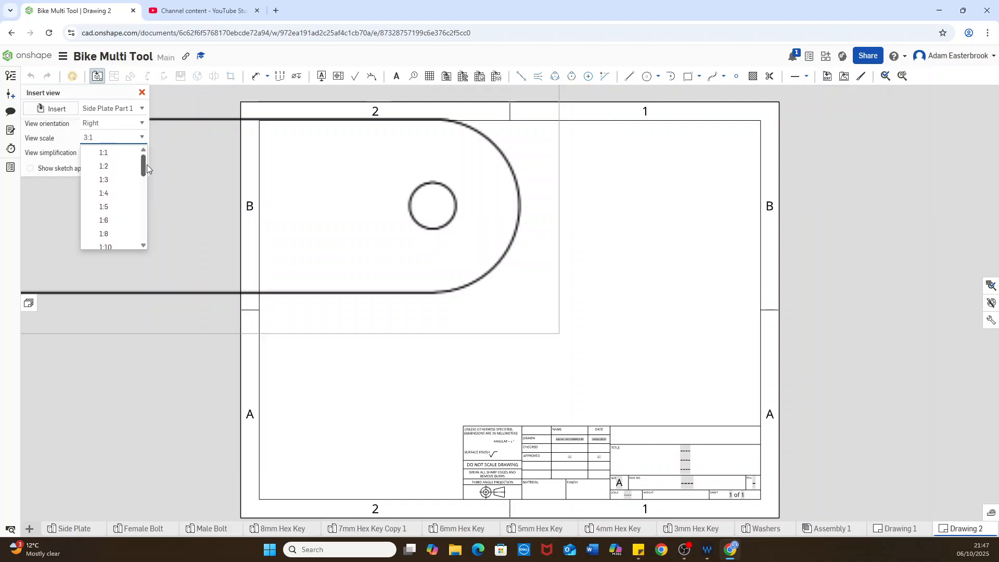
left_click(108, 166)
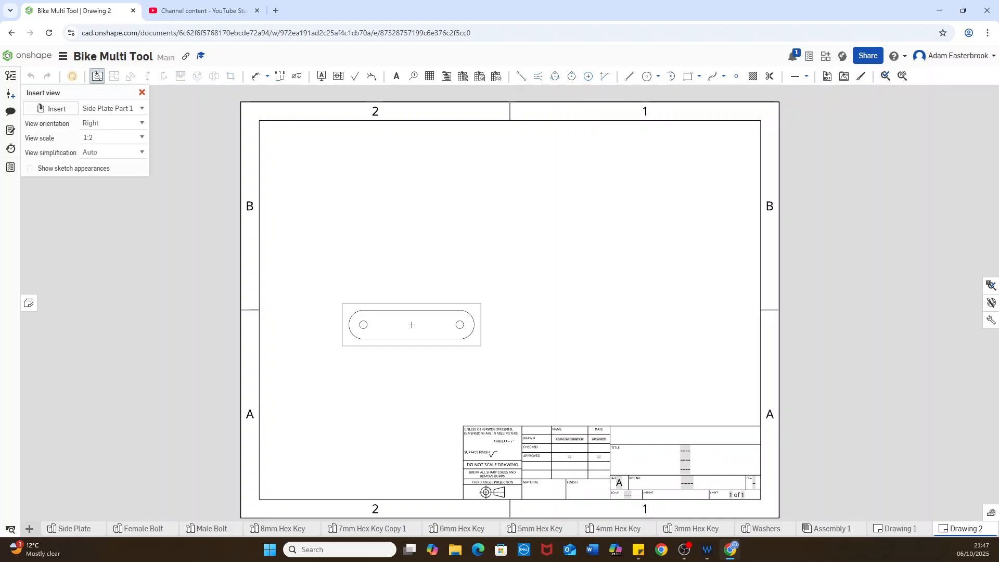
left_click(412, 325)
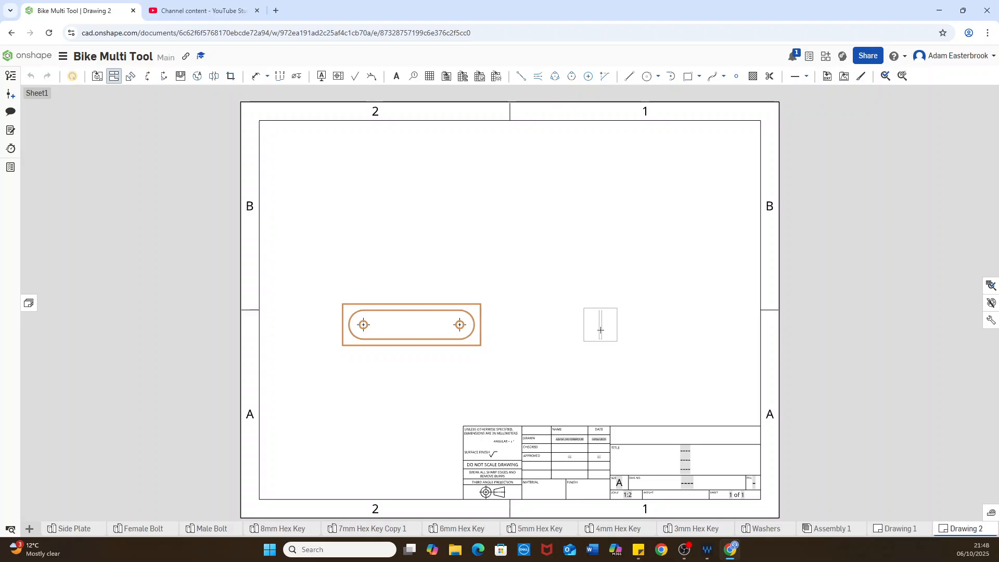
Project an edge view to the right of the side plate view and another one above it.
left_click(600, 332)
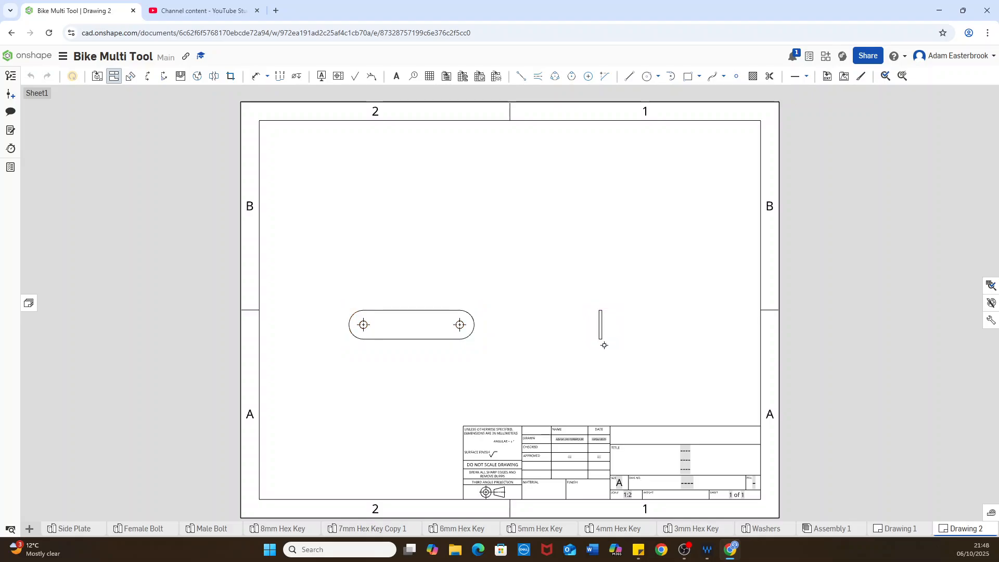
left_click(408, 328)
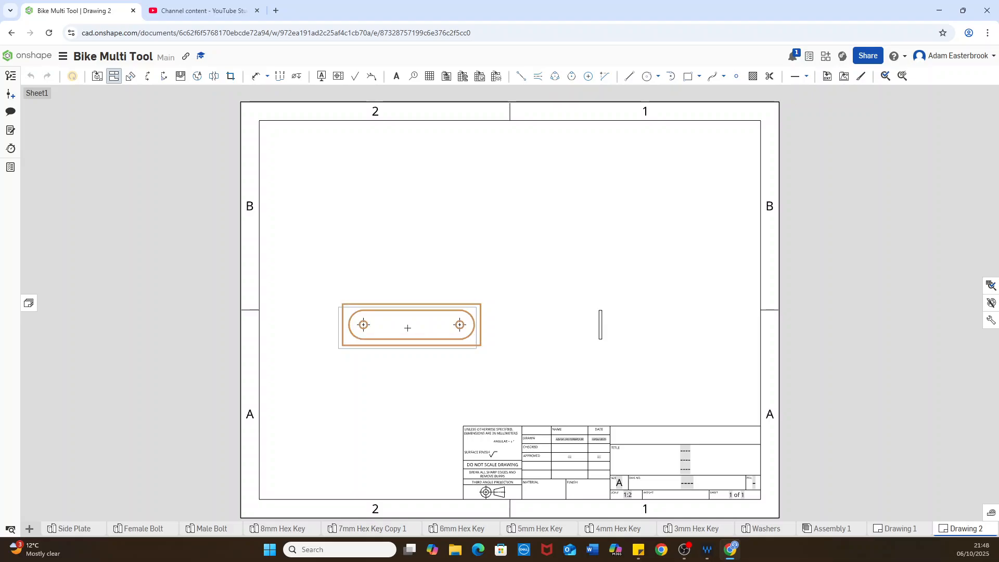
left_click_drag(408, 328, 419, 307)
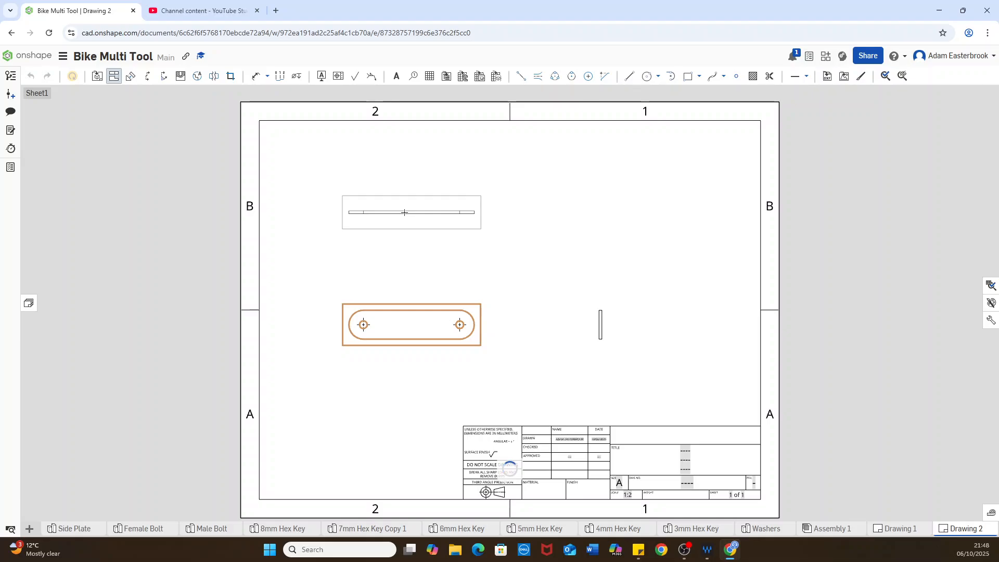
left_click(405, 212)
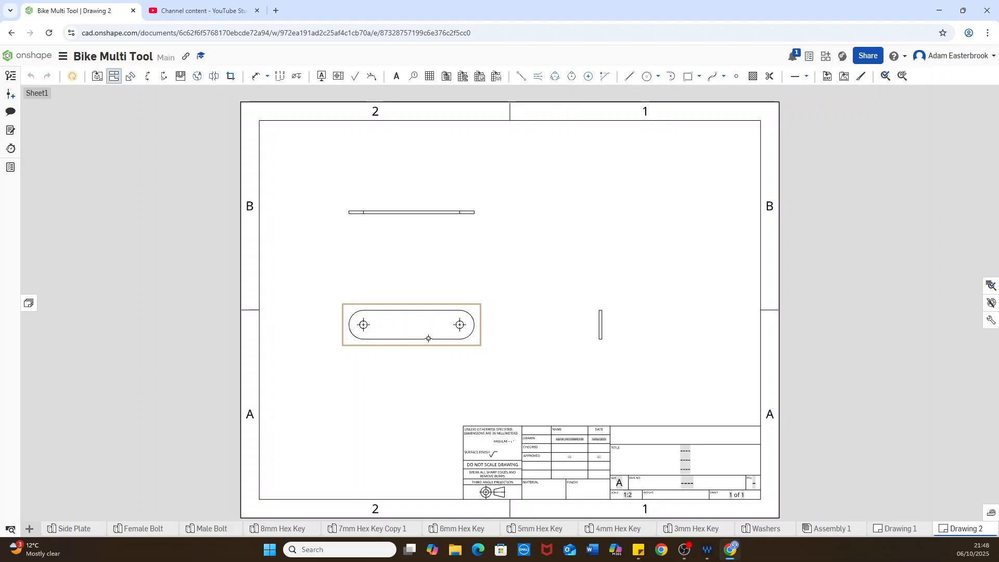
scroll(427, 338, "up", 3)
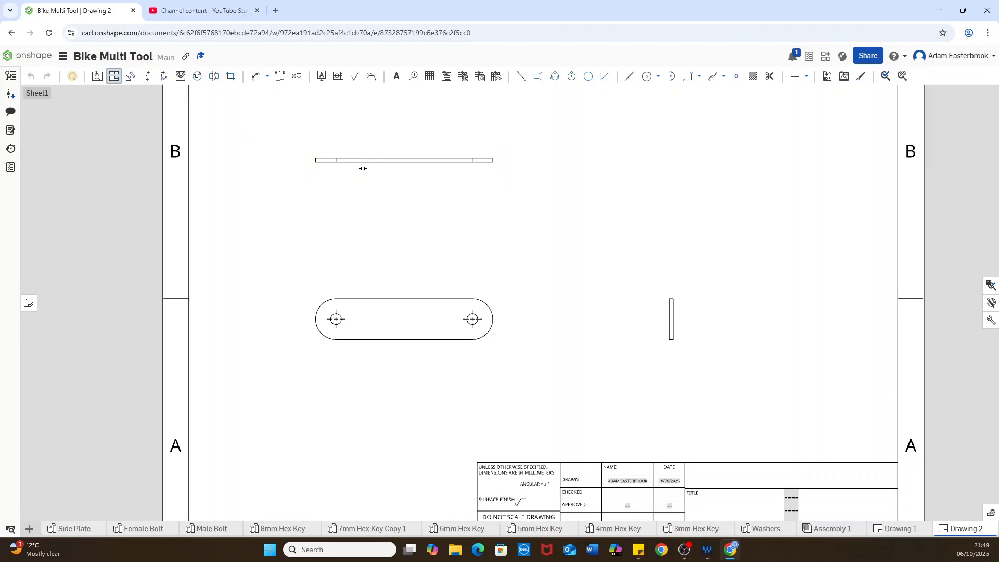
left_click(341, 159)
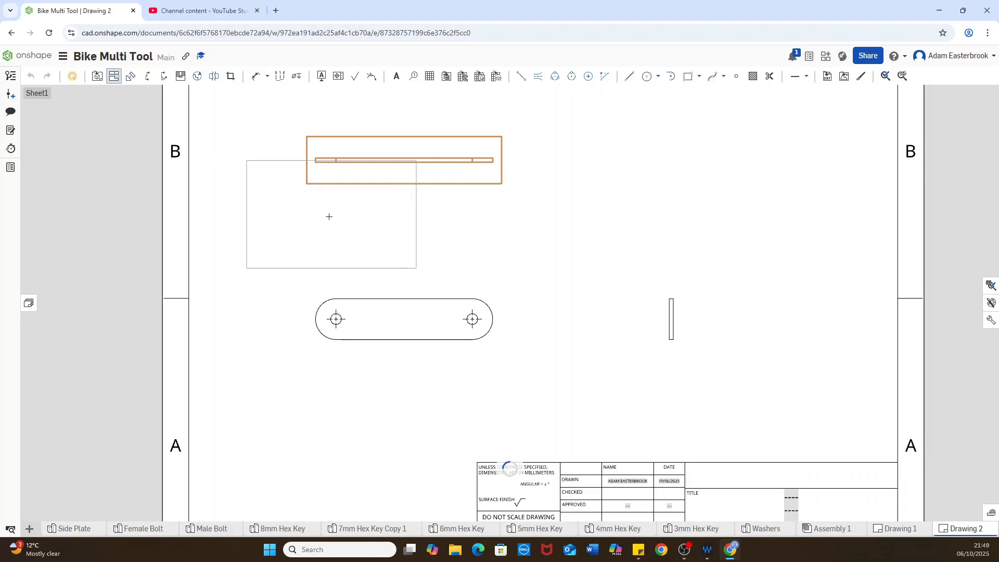
key("Escape")
Show hidden lines in the upper projected view and in the right-hand projected view of the side plate.
right_click(347, 165)
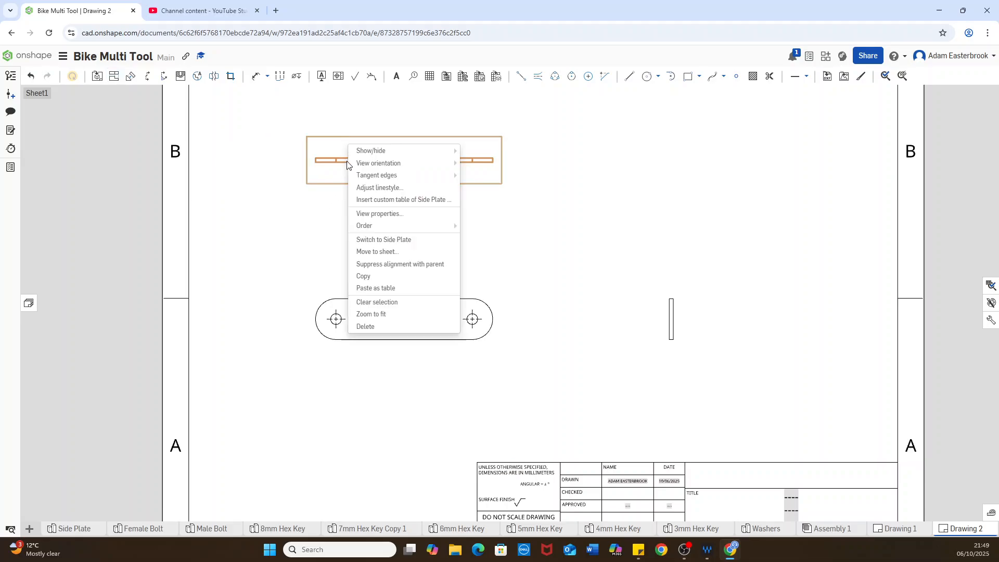
mouse_move(375, 151)
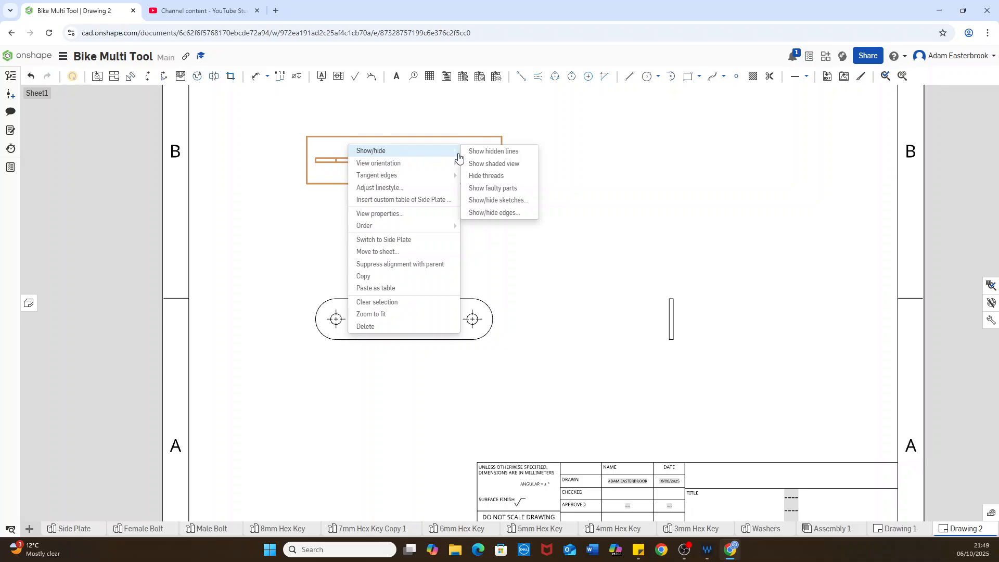
left_click(486, 152)
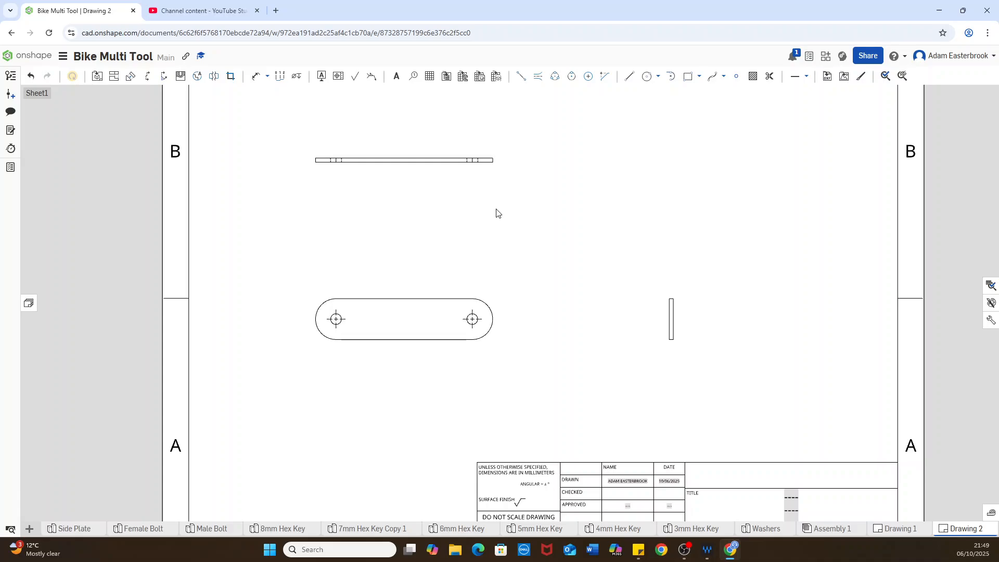
right_click(673, 321)
mouse_move(697, 306)
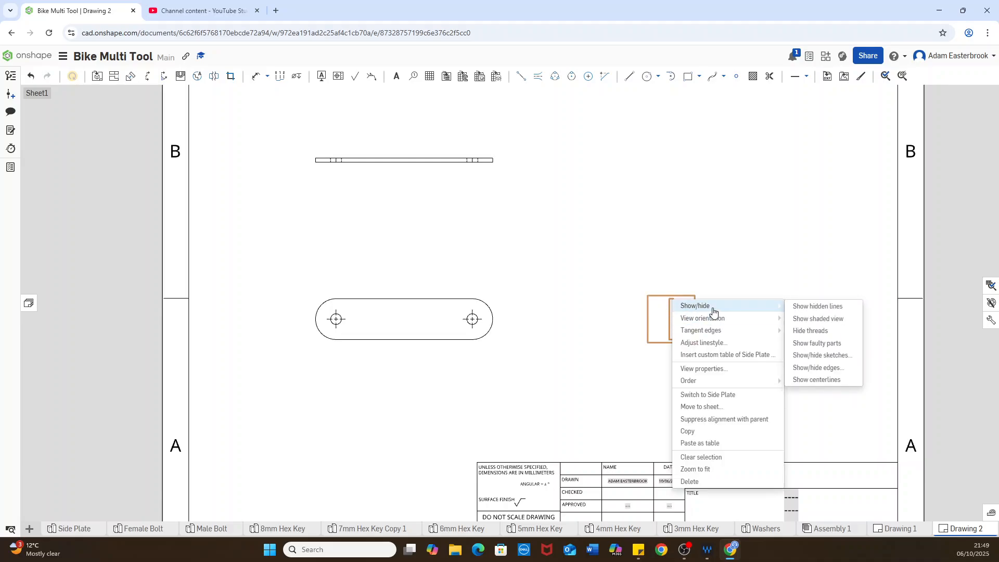
left_click(807, 309)
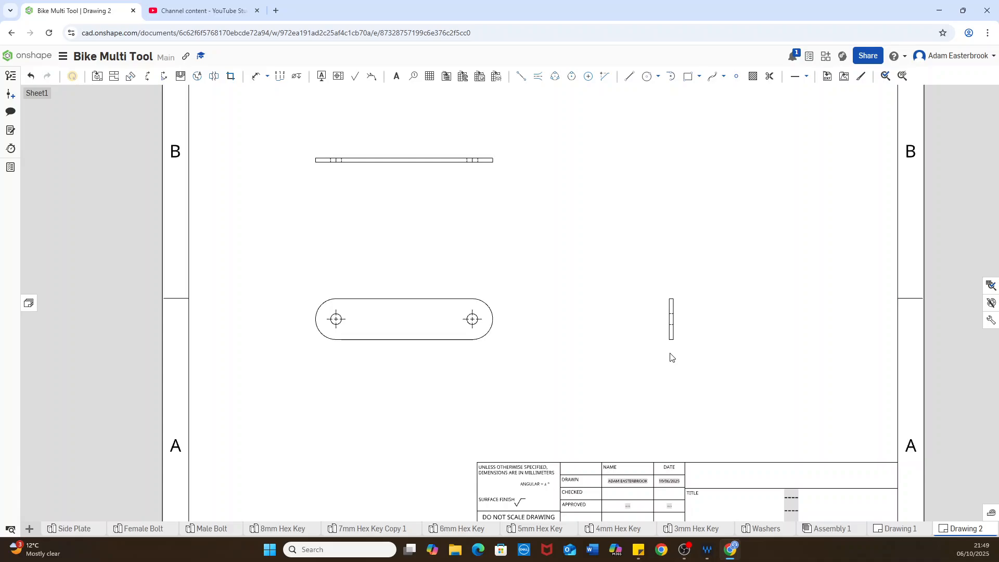
Dimension the diameter of the plate's left hole, placing the label above and left of the plate.
scroll(672, 357, "up", 3)
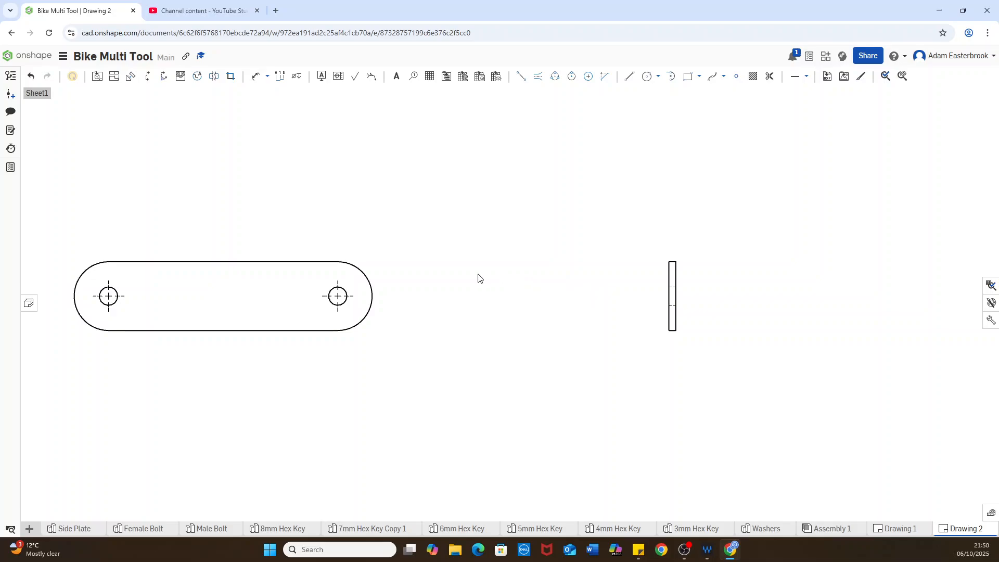
left_click(336, 291)
scroll(513, 339, "down", 3)
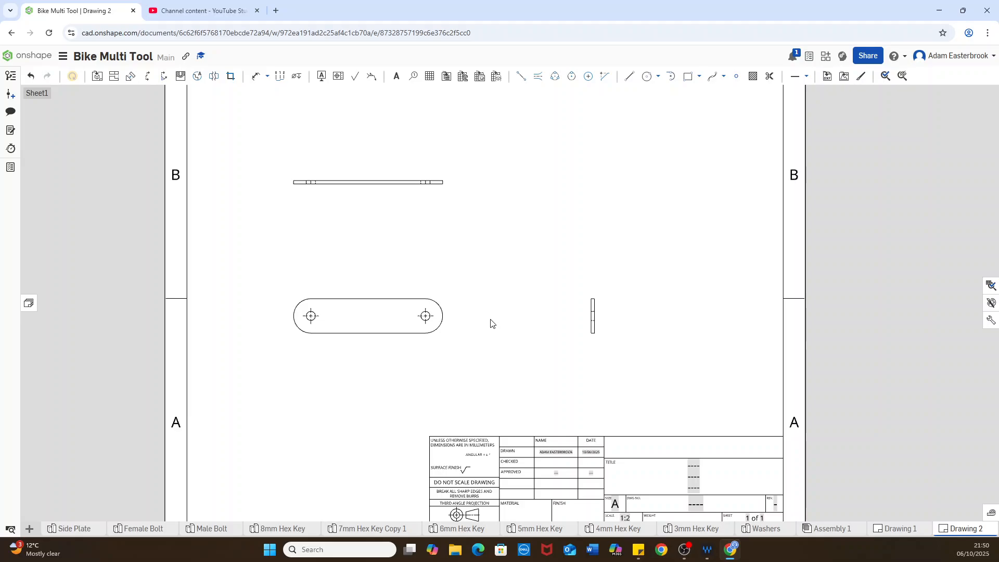
mouse_move(505, 212)
middle_mouse_down()
mouse_move(555, 230)
mouse_move(511, 241)
middle_mouse_up()
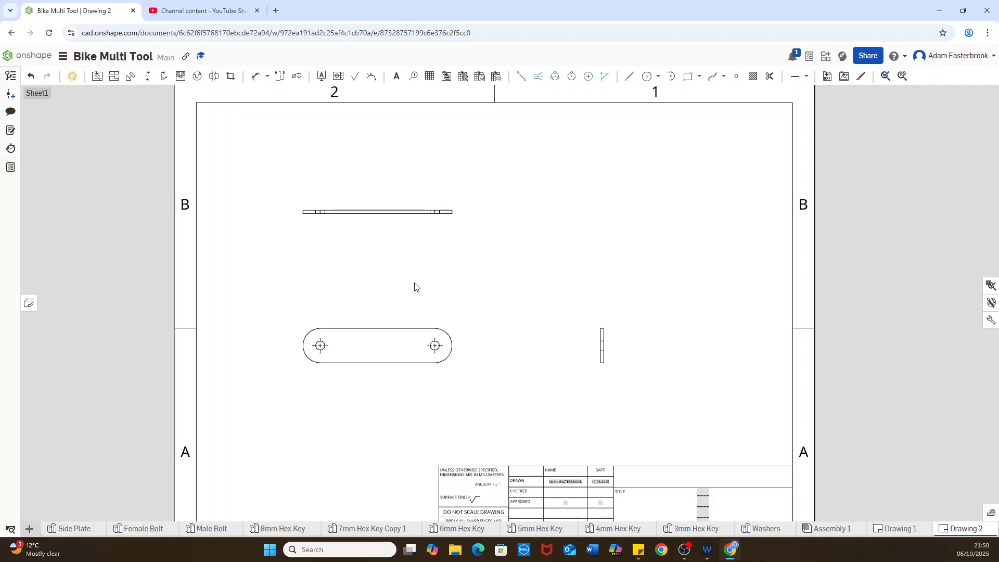
left_click(255, 78)
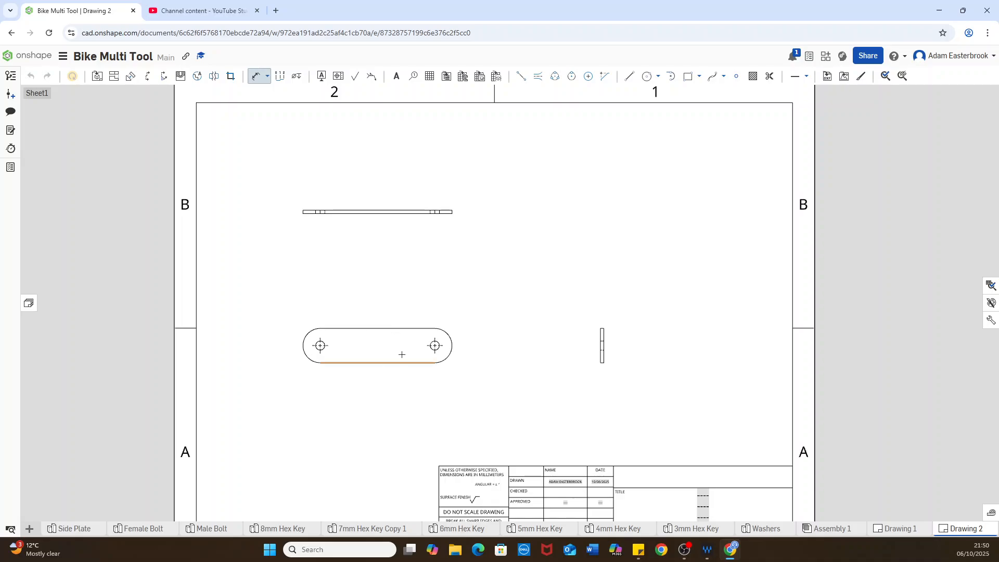
scroll(364, 353, "up", 1)
scroll(364, 353, "up", 2)
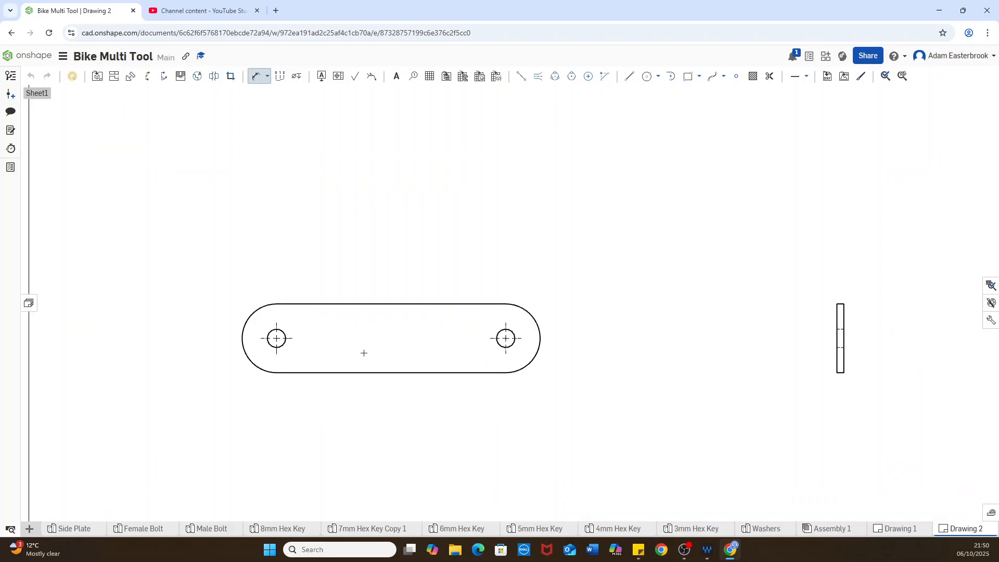
left_click(270, 331)
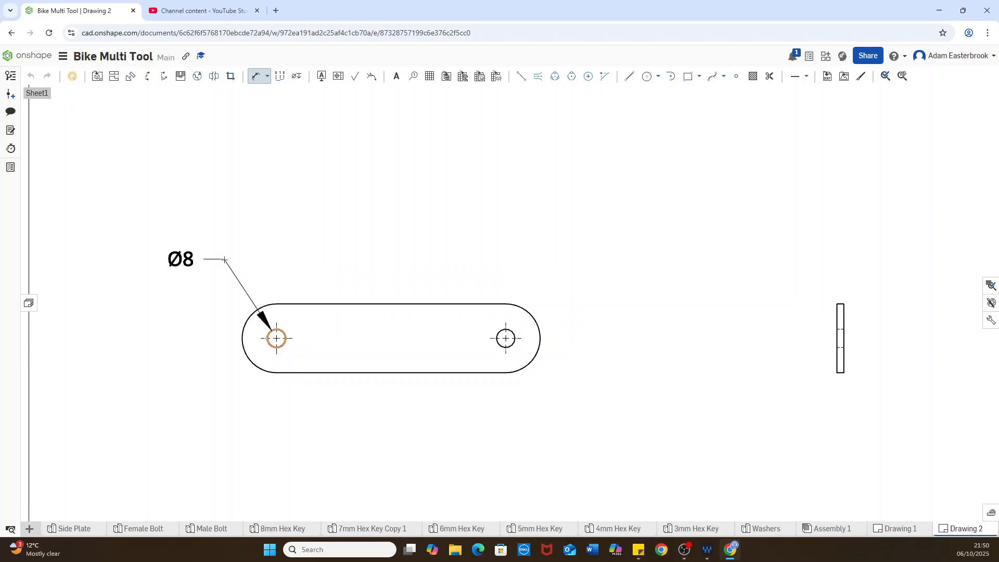
left_click(225, 262)
Dimension the radius of the plate's rounded left end, placing the label below and left of the plate.
scroll(315, 279, "down", 4)
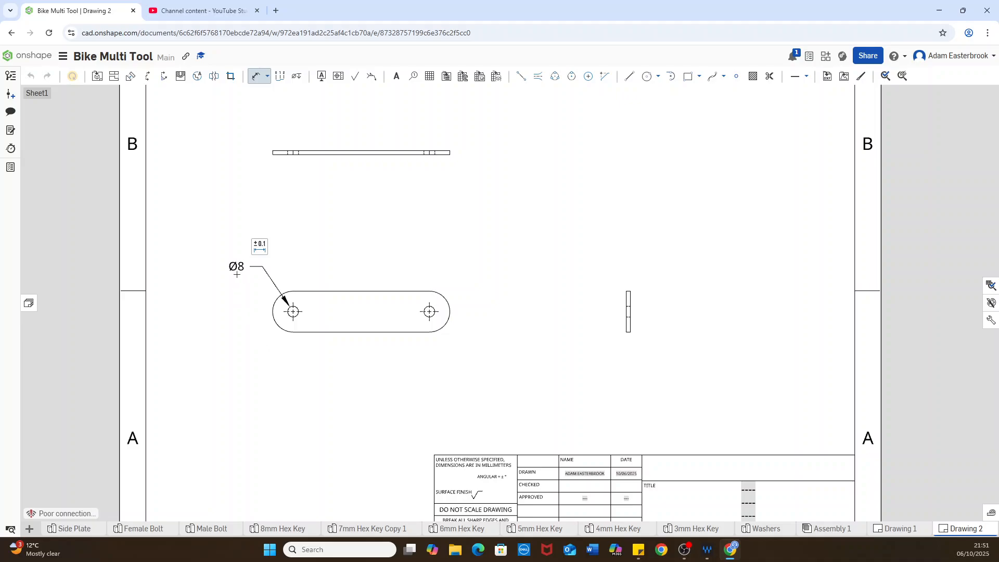
left_click(276, 323)
left_click(275, 337)
Dimension the plate's overall length between the end edges of the upper projected view, placing the label centred above it.
scroll(303, 215, "up", 2)
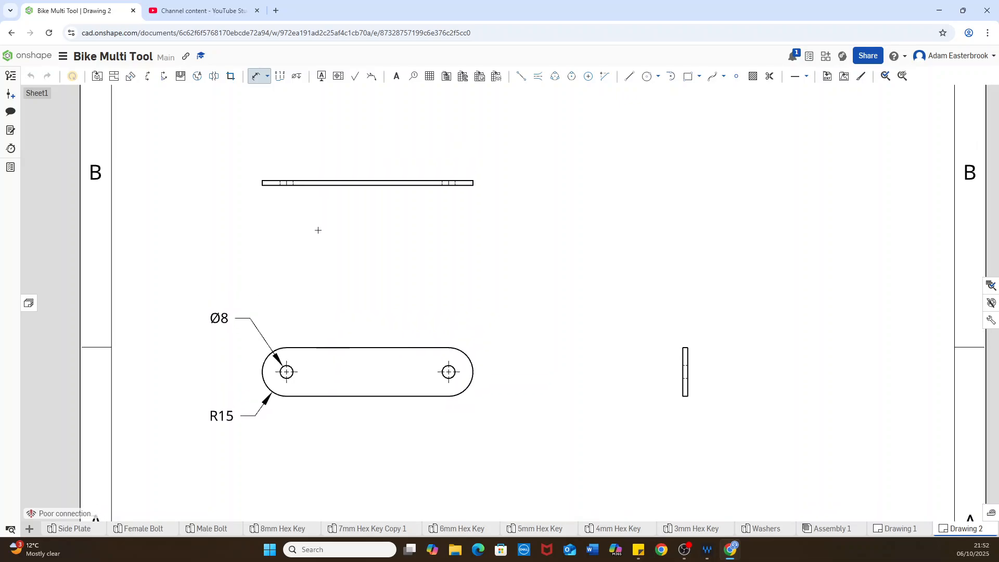
scroll(305, 232, "up", 2)
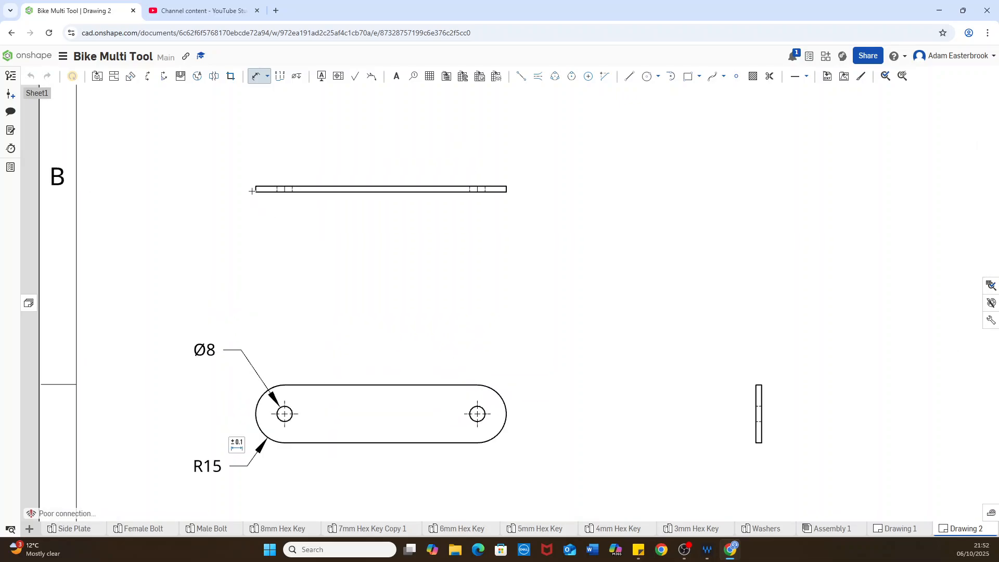
scroll(385, 262, "up", 5)
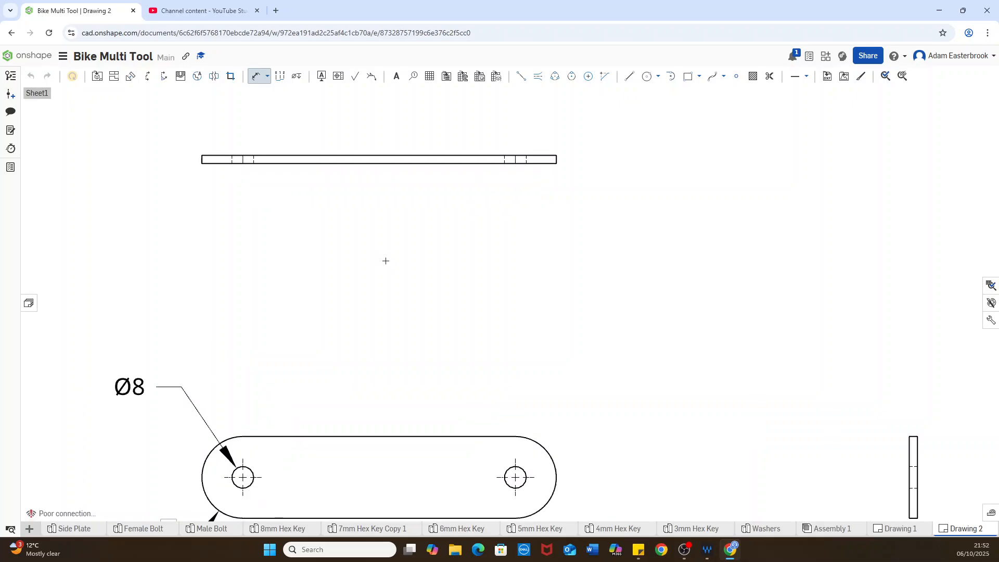
middle_click_drag(385, 286, 387, 307)
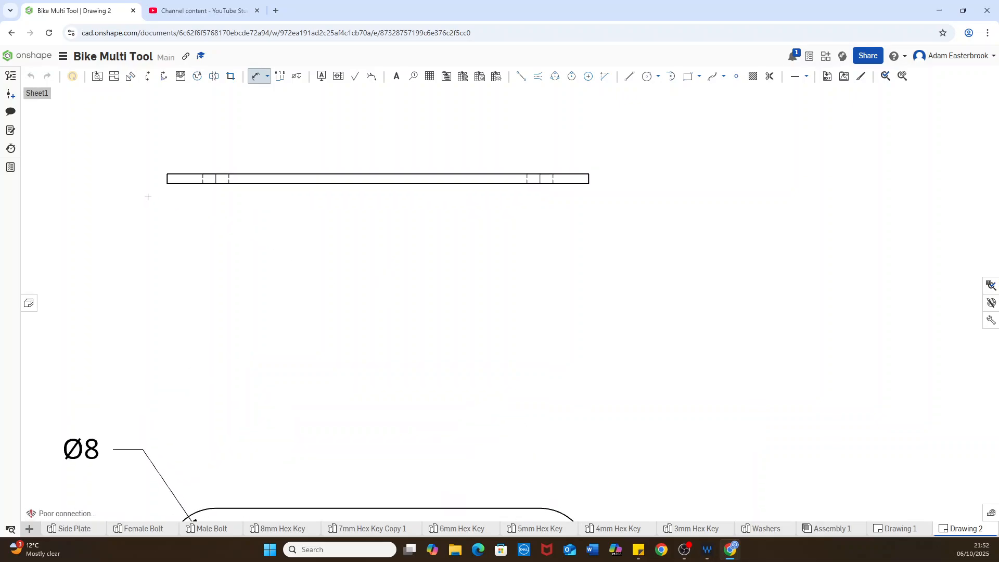
left_click(167, 179)
left_click(588, 179)
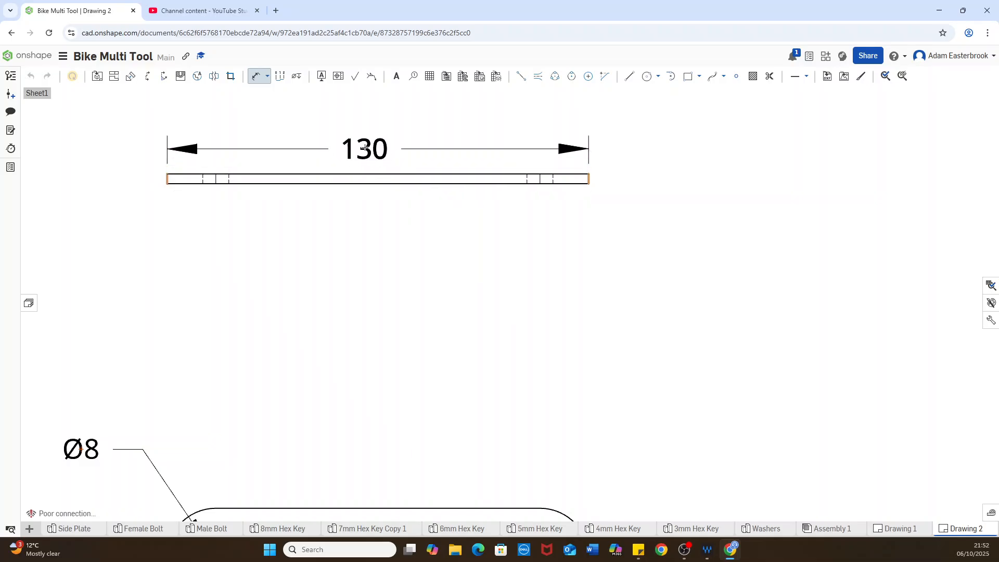
left_click(376, 141)
scroll(370, 156, "down", 3)
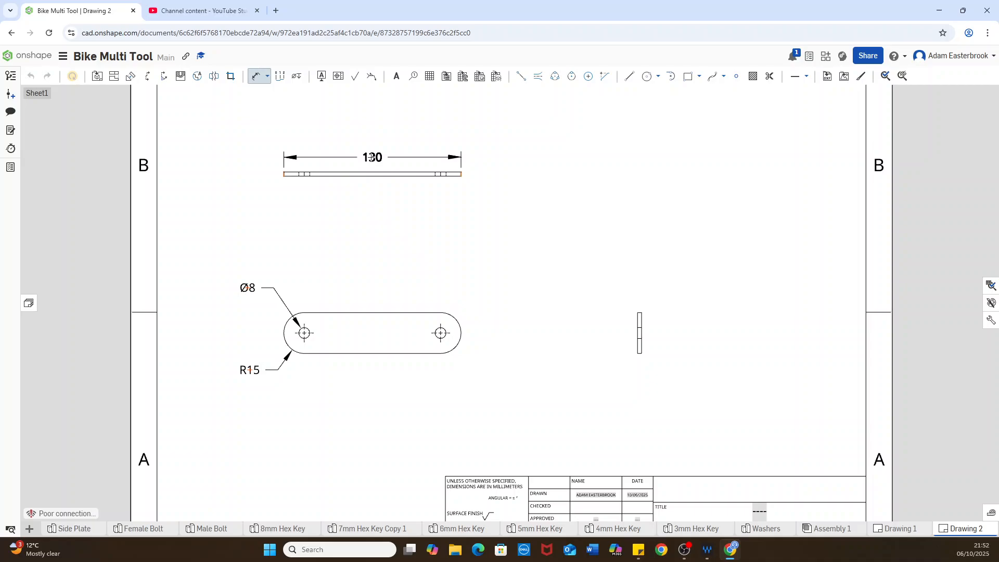
left_click(371, 157)
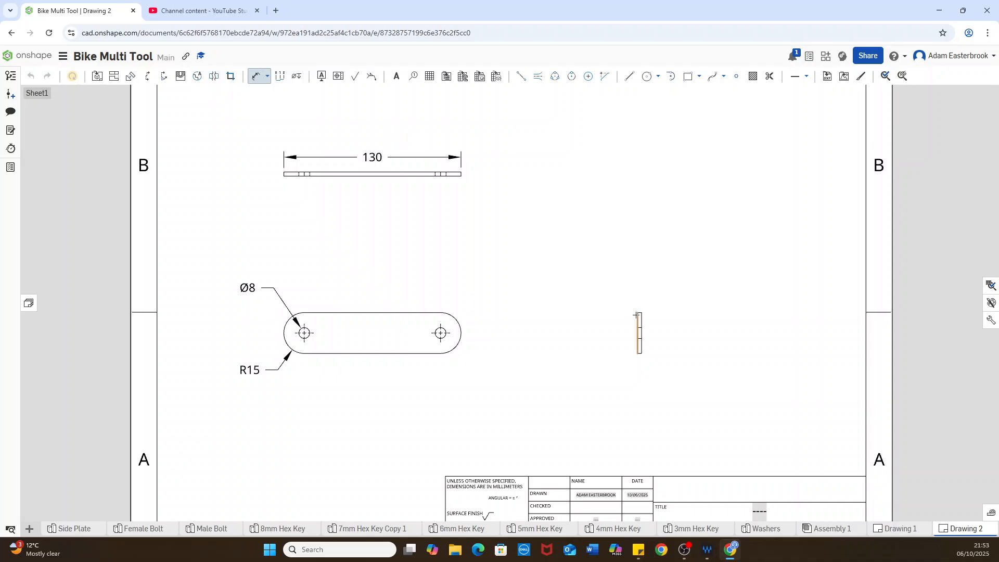
Dimension the plate's thickness across the top edge of the right-hand projected view, placing the label above and left of the view.
scroll(638, 312, "up", 3)
scroll(638, 312, "up", 3)
scroll(642, 288, "up", 2)
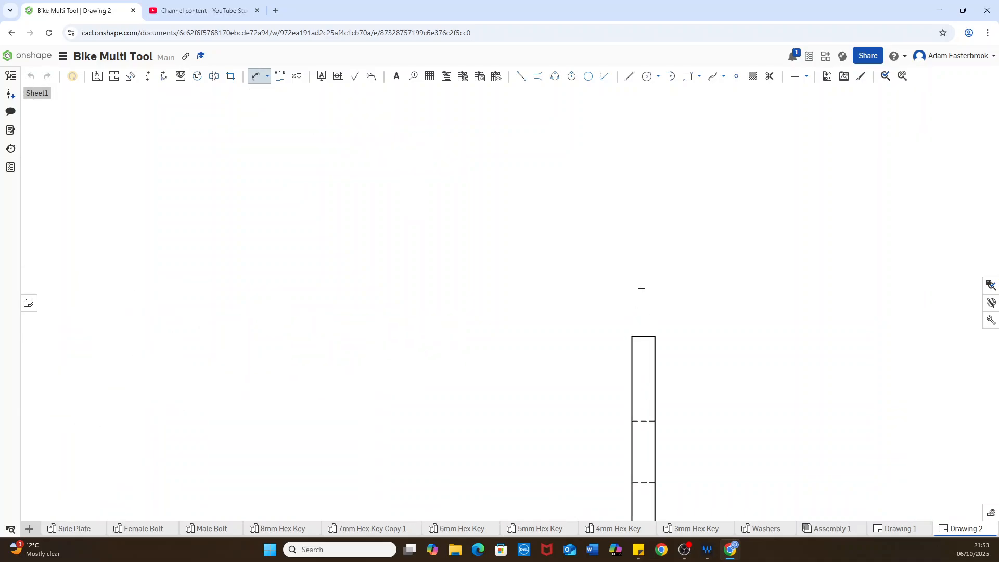
left_click(641, 337)
scroll(643, 310, "down", 5)
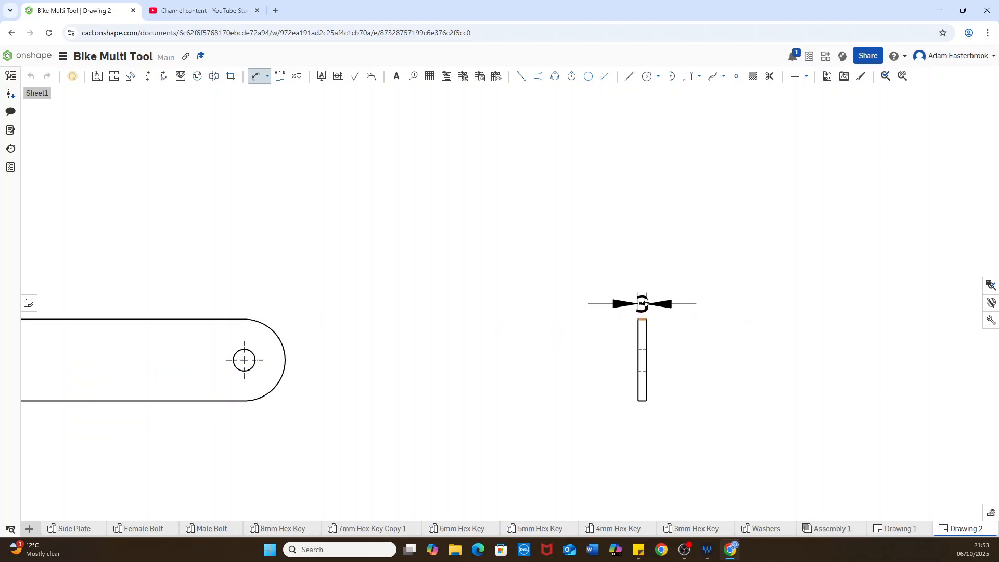
scroll(643, 302, "down", 2)
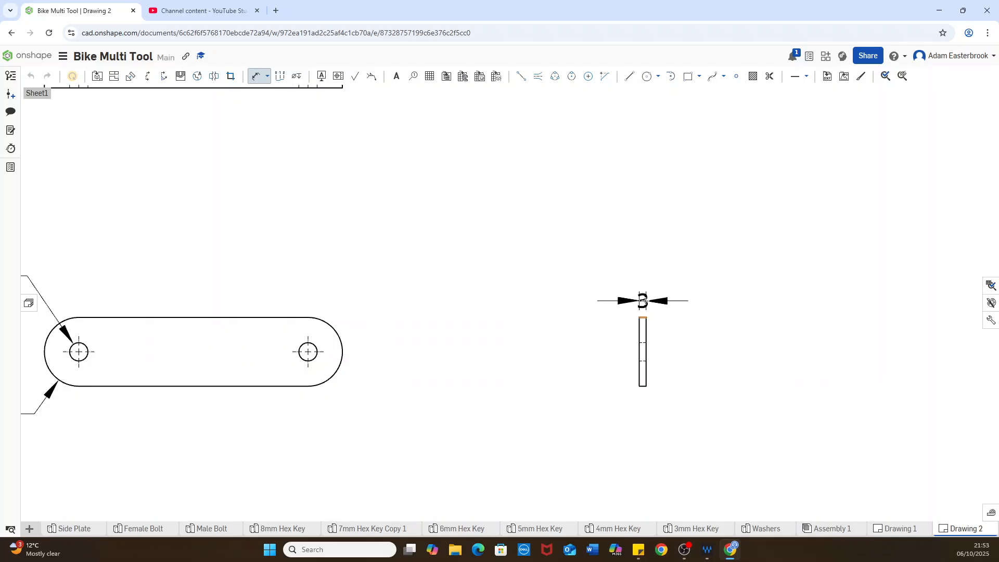
scroll(644, 301, "down", 2)
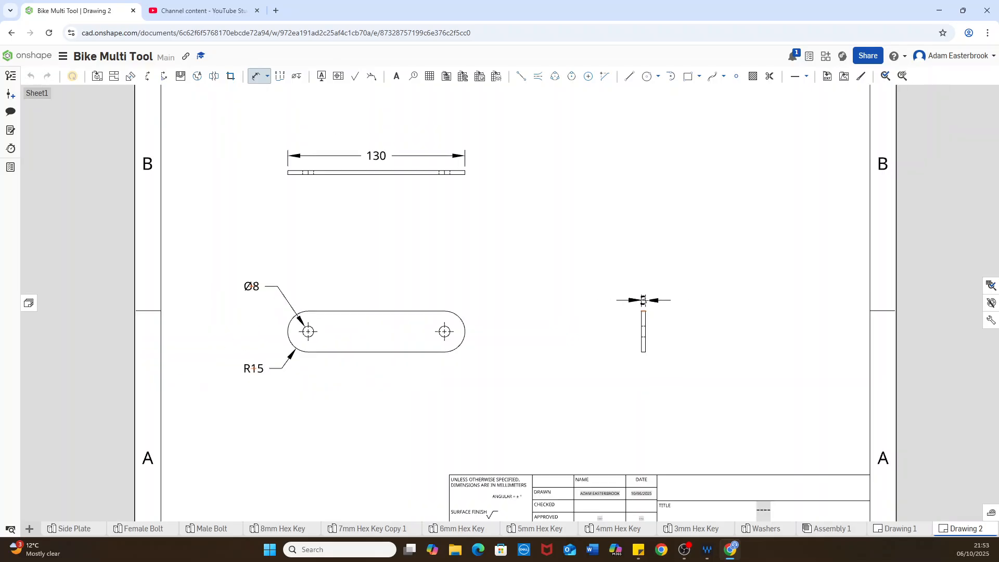
left_click(624, 302)
left_click(626, 297)
Dimension from the hole's centre height to the lower edge in the right-hand projected view, aligning the label beneath the thickness label.
scroll(445, 331, "up", 4)
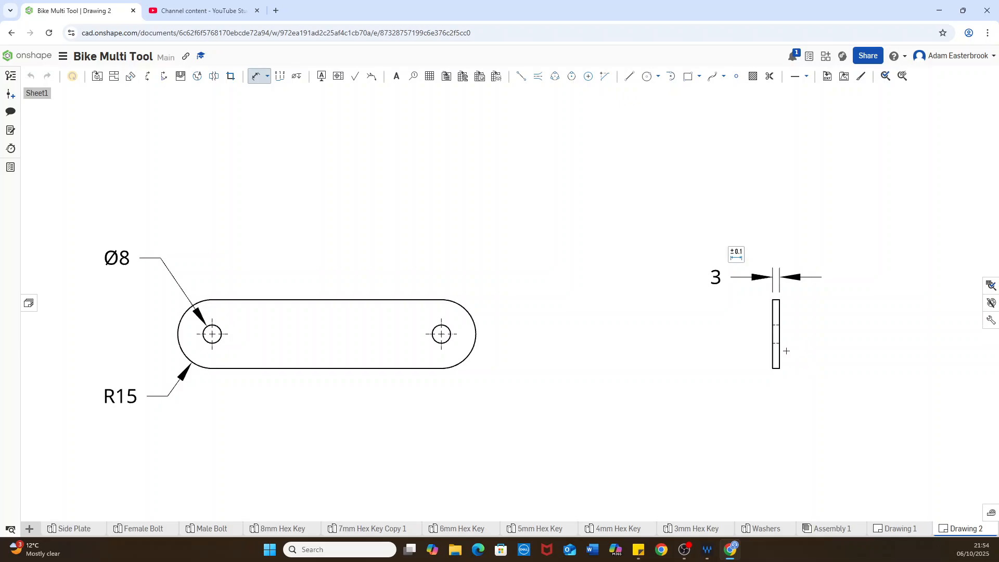
scroll(783, 354, "up", 1)
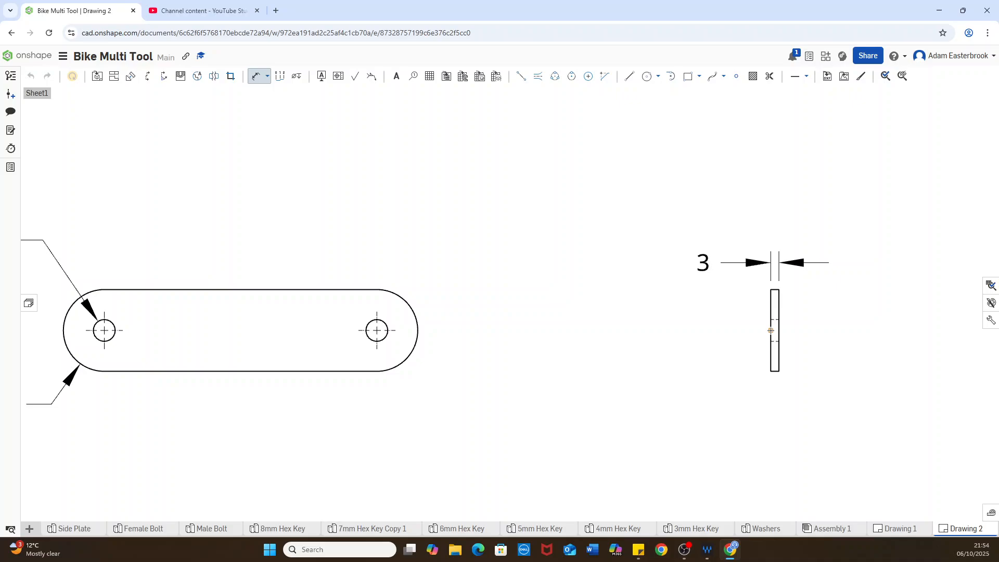
left_click(771, 331)
left_click(770, 371)
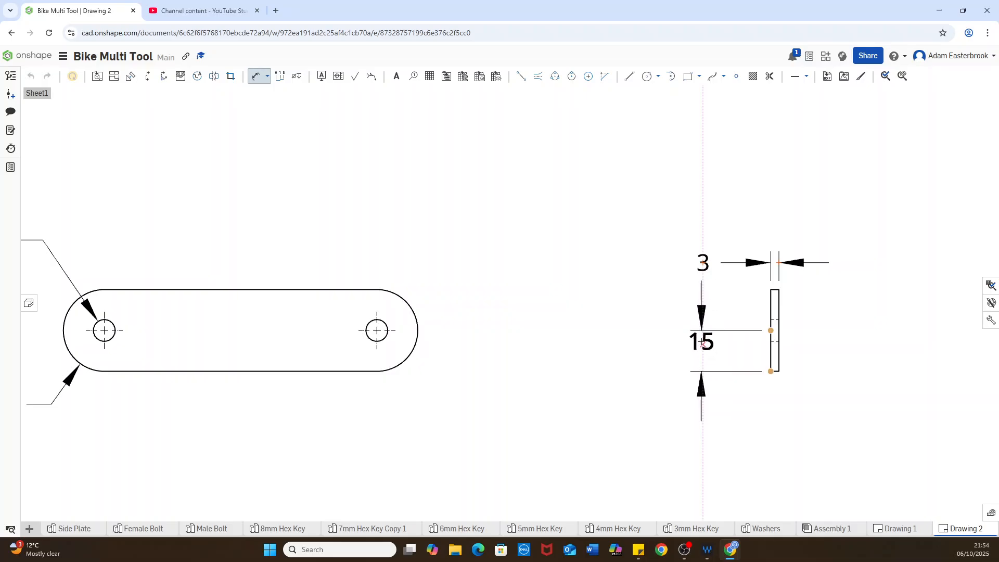
scroll(701, 342, "down", 3)
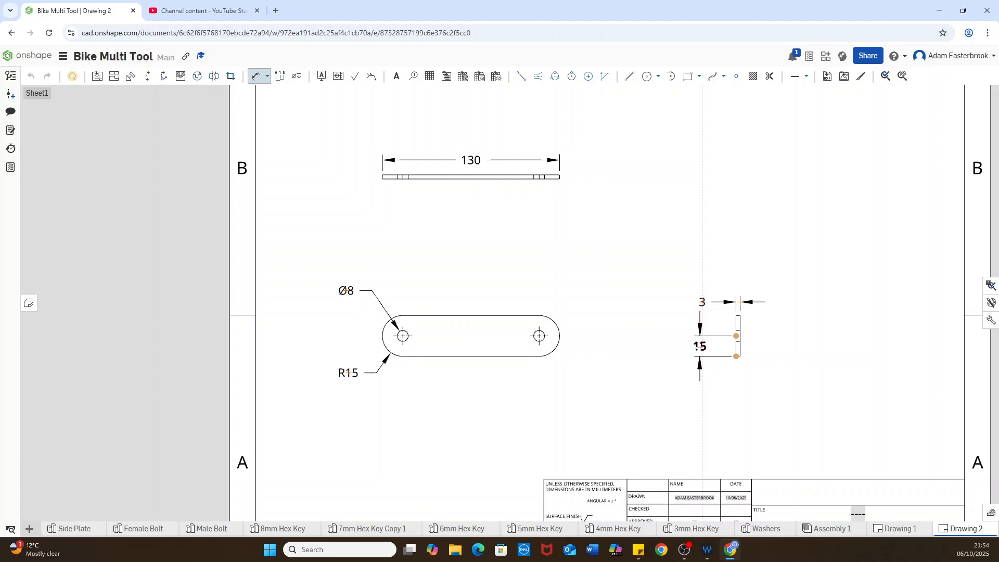
scroll(700, 341, "up", 3)
mouse_move(701, 346)
left_mouse_down()
mouse_move(763, 346)
mouse_move(704, 340)
left_mouse_up()
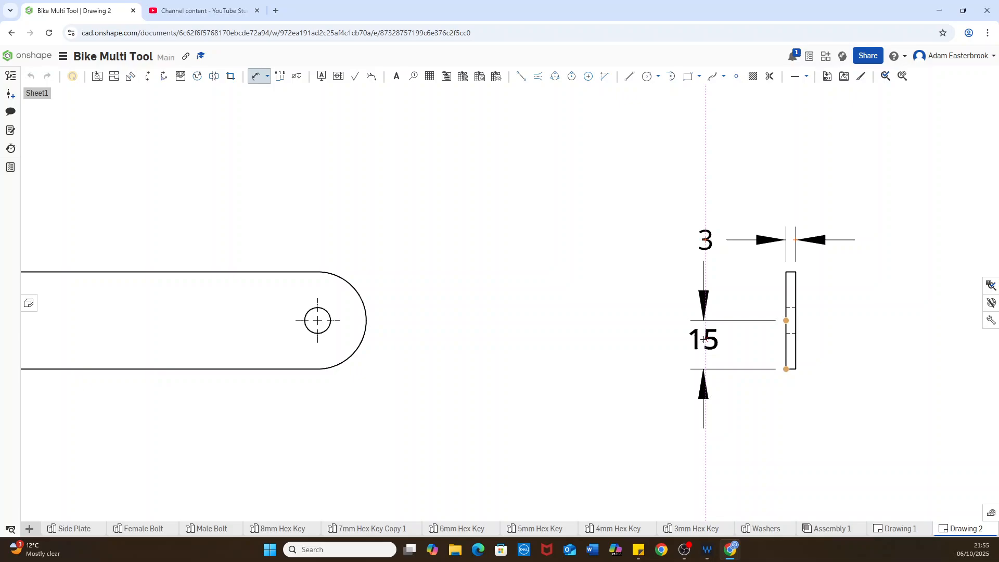
left_click_drag(704, 339, 704, 340)
left_click_drag(704, 339, 706, 339)
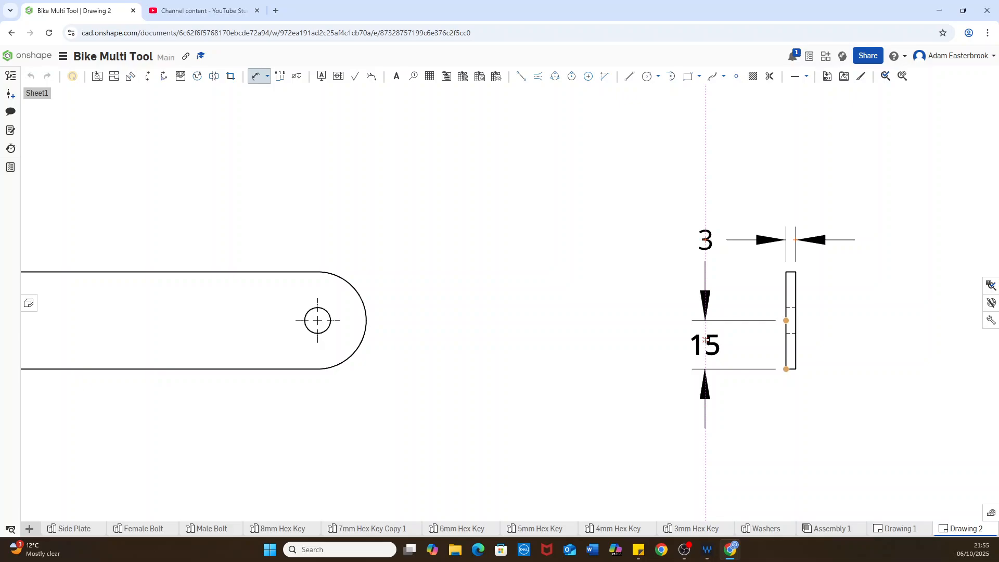
left_click_drag(706, 340, 704, 340)
left_click_drag(705, 340, 706, 340)
Dimension the spacing between the two hole centrelines in the upper projected view, placing the label below it in line with the overall length label.
scroll(583, 274, "down", 3)
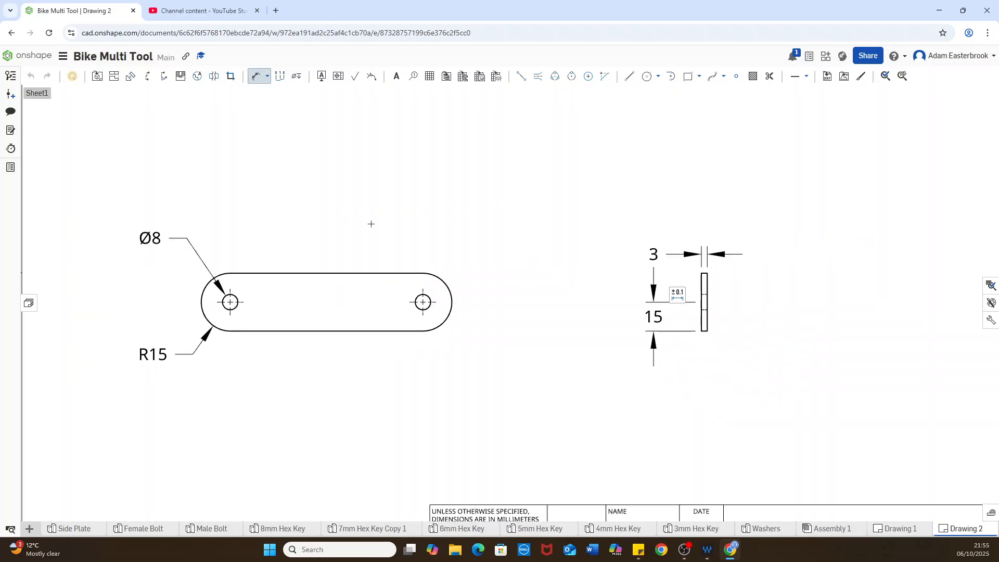
scroll(356, 218, "up", 1)
scroll(356, 218, "down", 2)
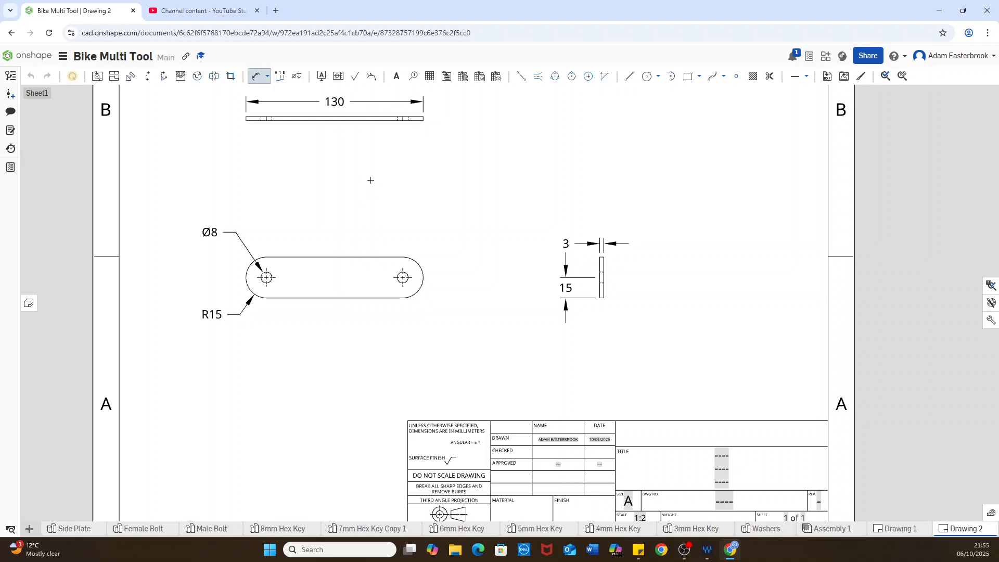
scroll(380, 228, "up", 1)
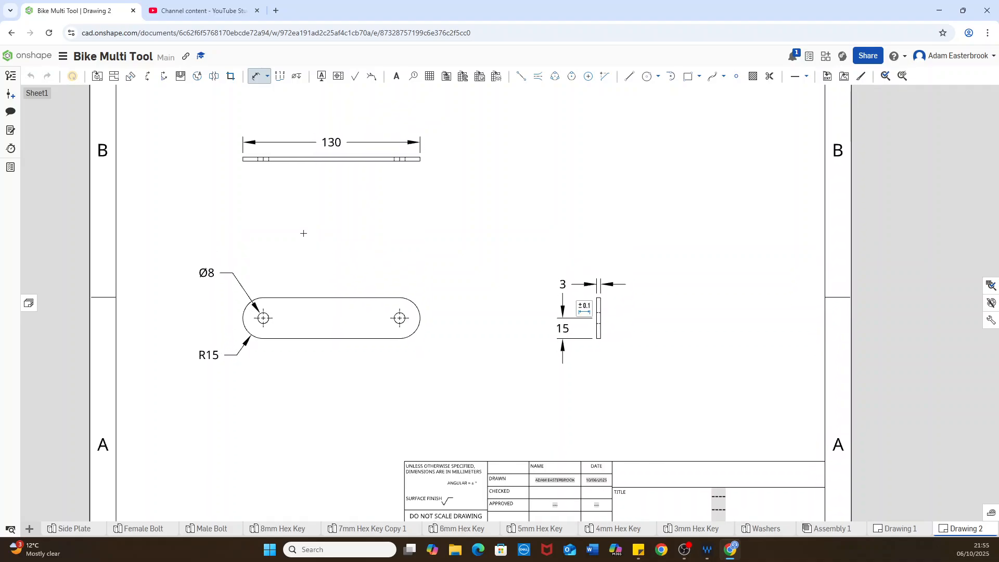
scroll(321, 244, "up", 1)
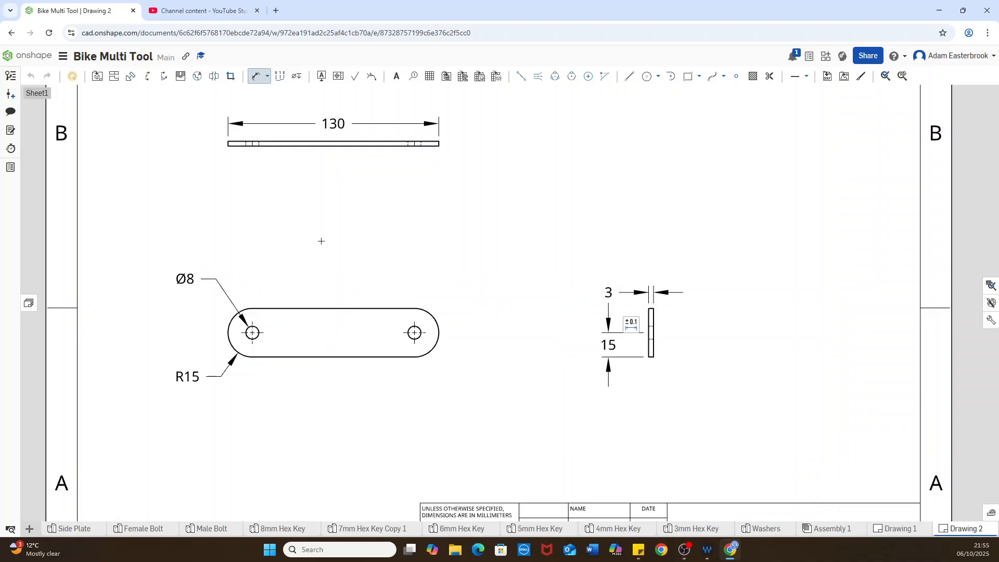
scroll(261, 161, "up", 2)
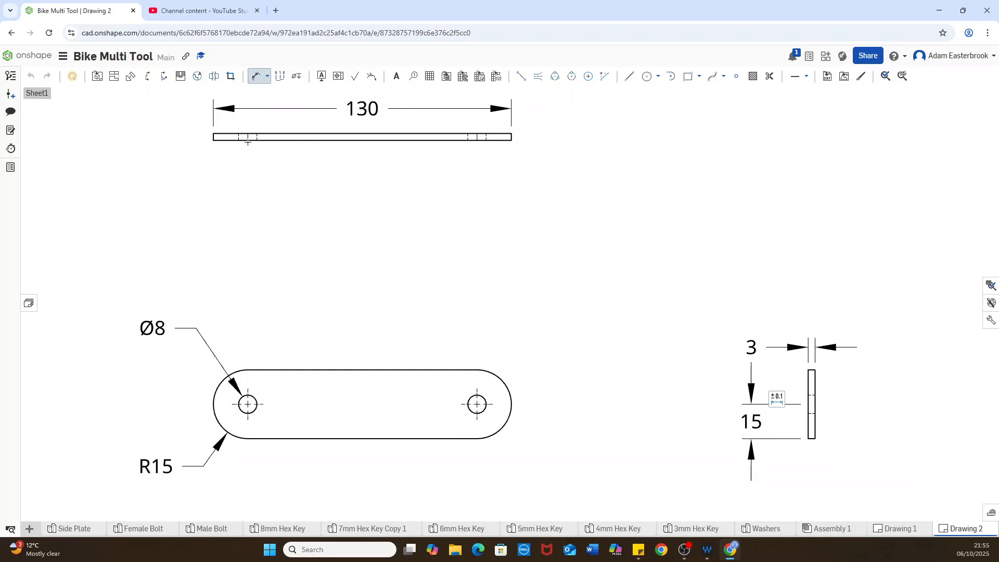
scroll(248, 139, "up", 4)
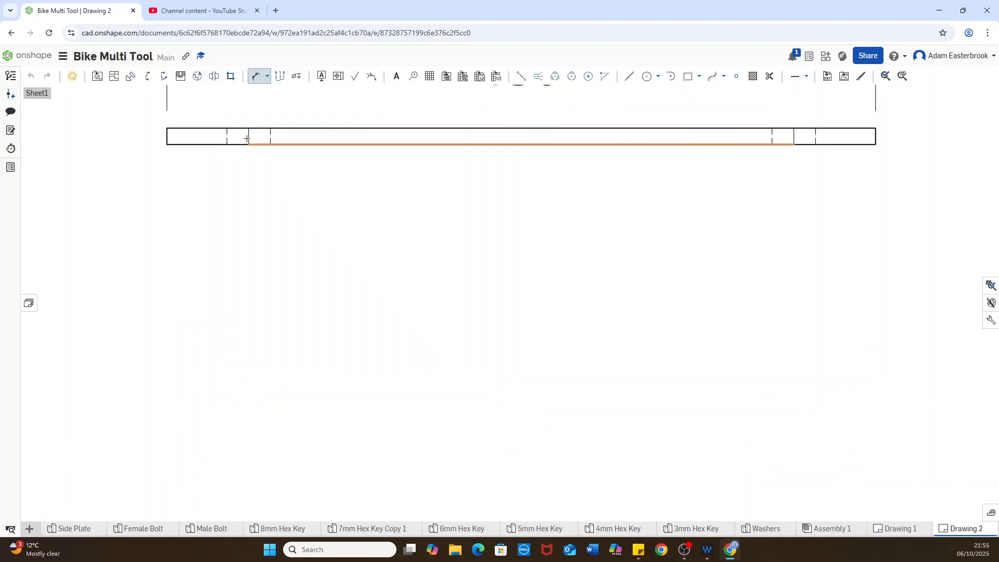
left_click(249, 136)
scroll(271, 148, "down", 4)
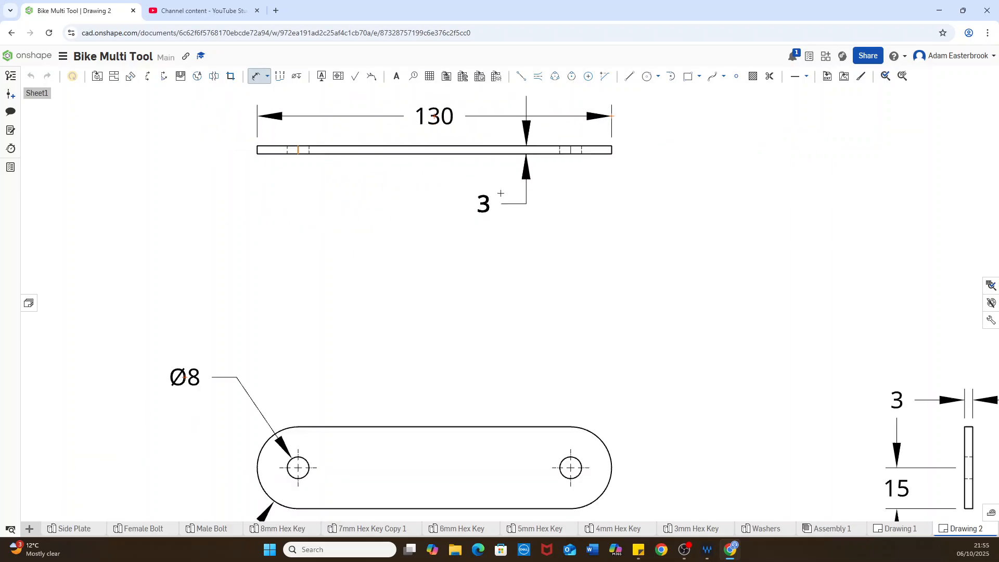
scroll(568, 151, "up", 8)
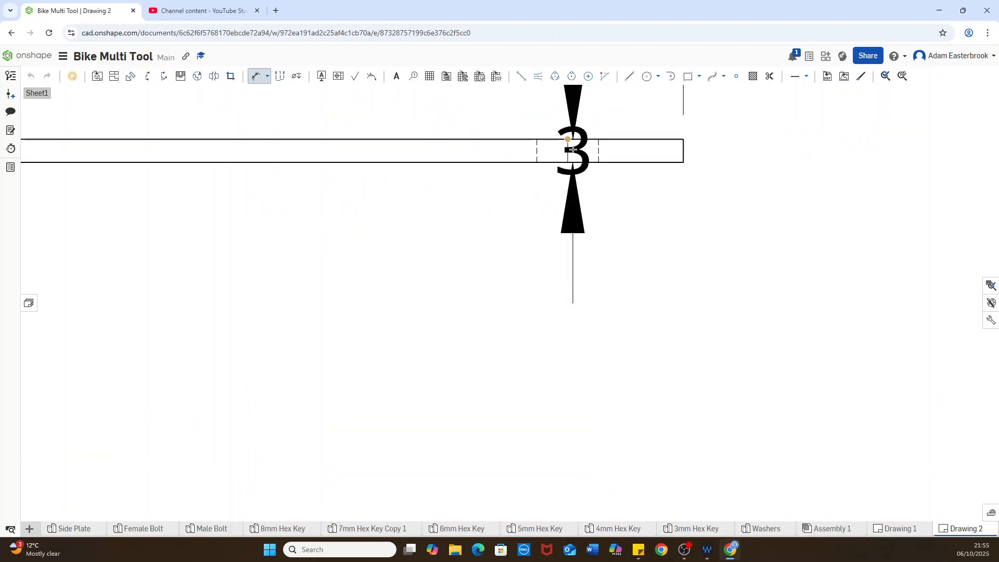
scroll(566, 151, "down", 9)
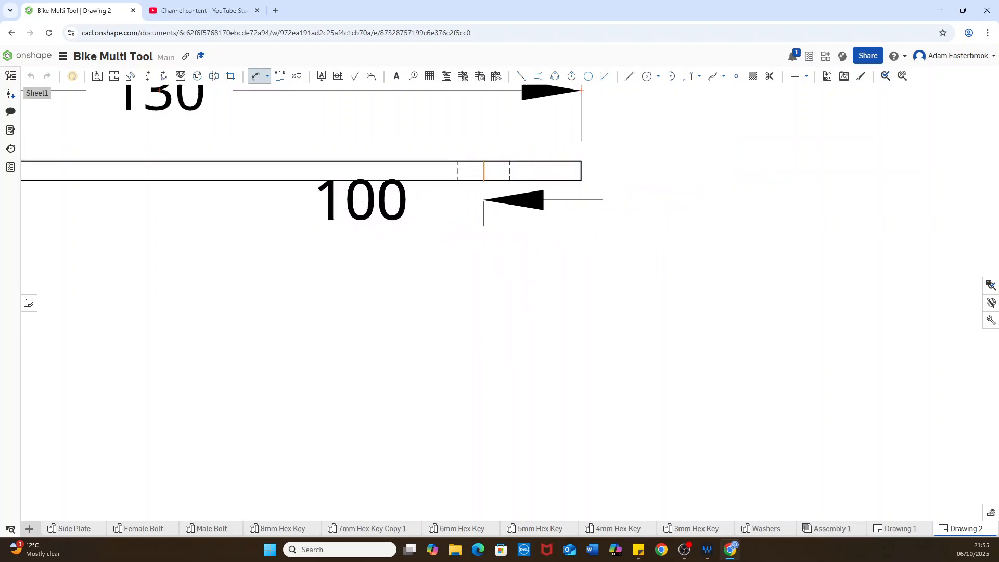
left_click_drag(268, 222, 290, 219)
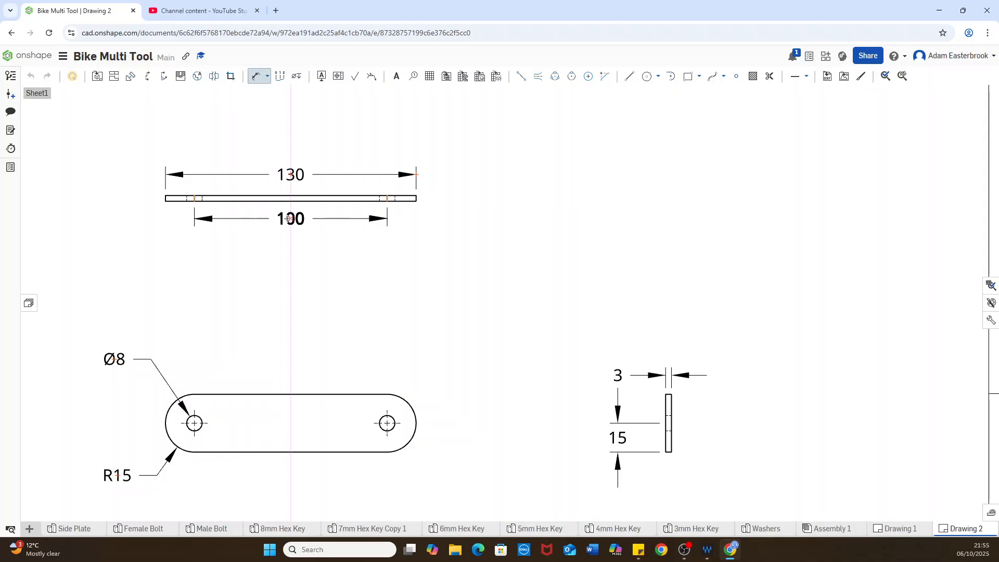
left_click_drag(290, 218, 289, 219)
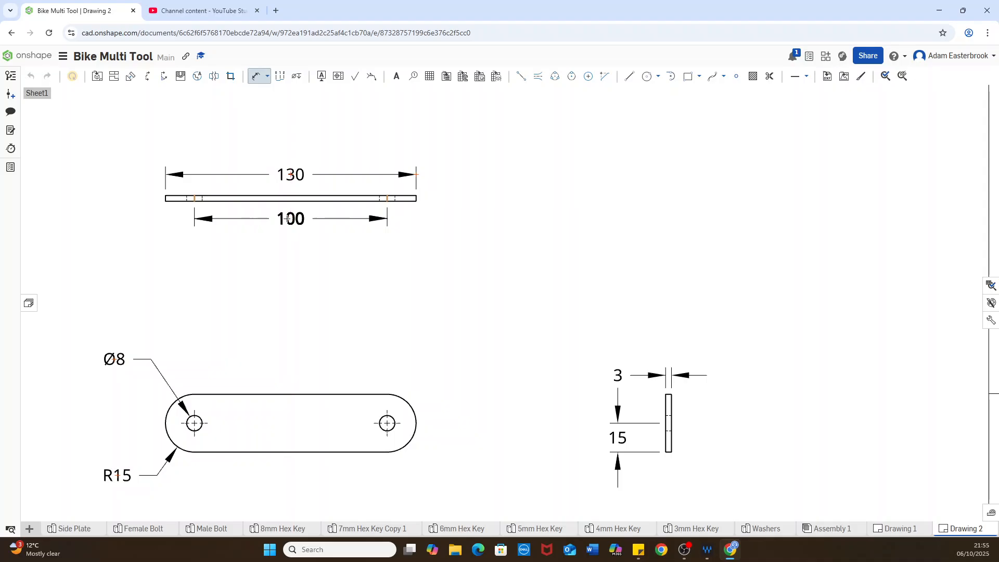
Dimension the plate's height between its two straight edges in the front view, placing the label right of the plate, and end dimensioning.
scroll(304, 260, "down", 3)
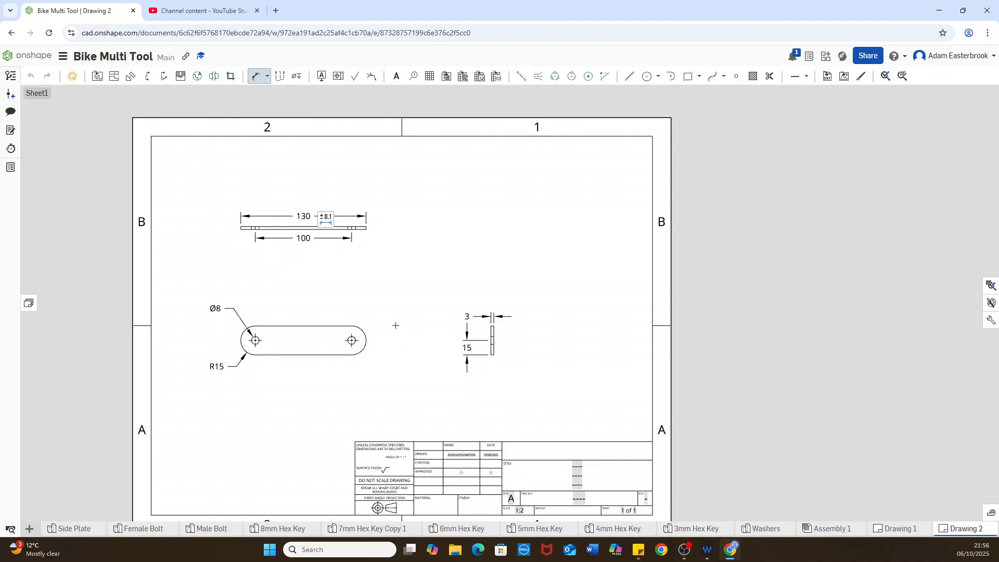
scroll(550, 360, "up", 1)
scroll(550, 360, "up", 1)
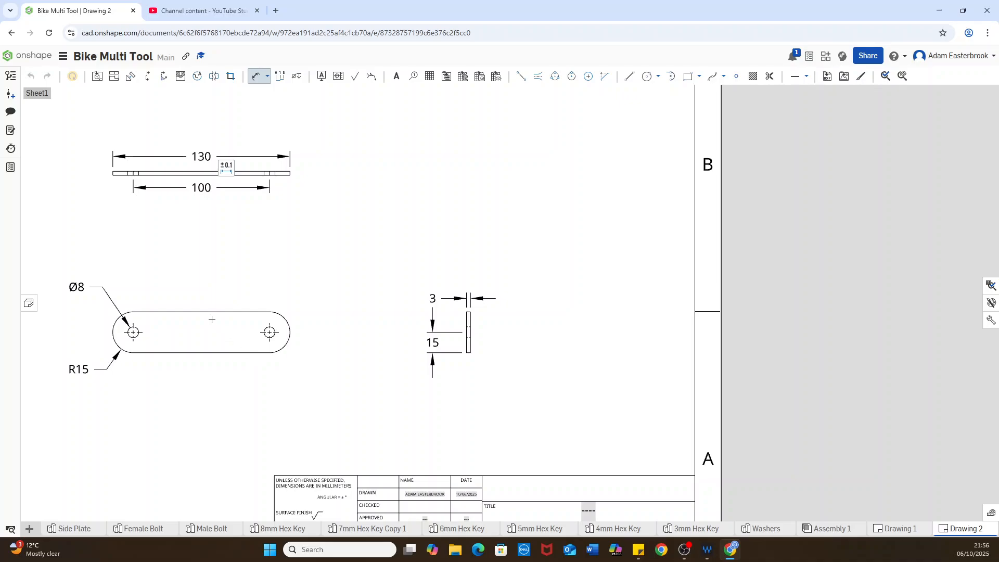
left_click(213, 312)
left_click(213, 353)
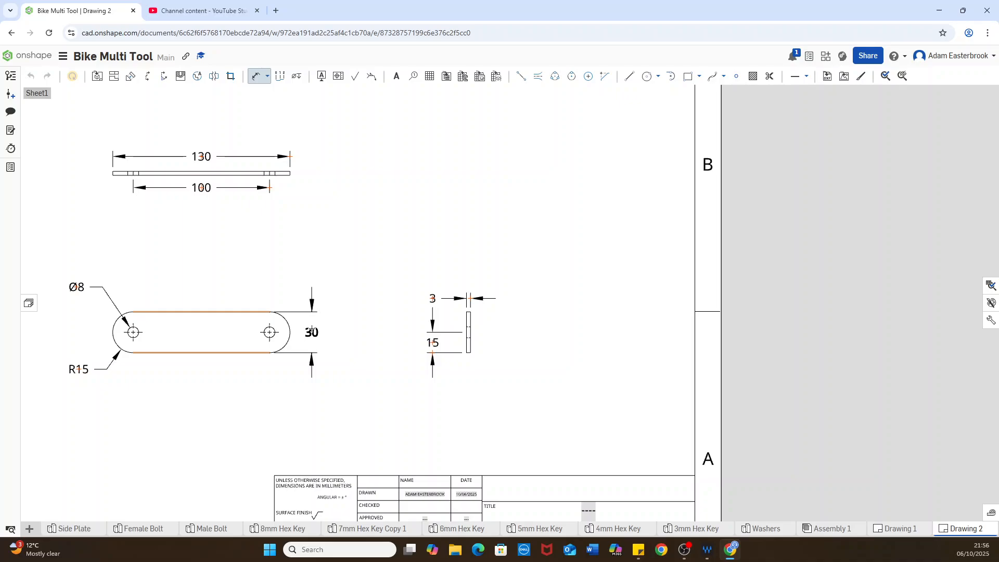
left_click(312, 332)
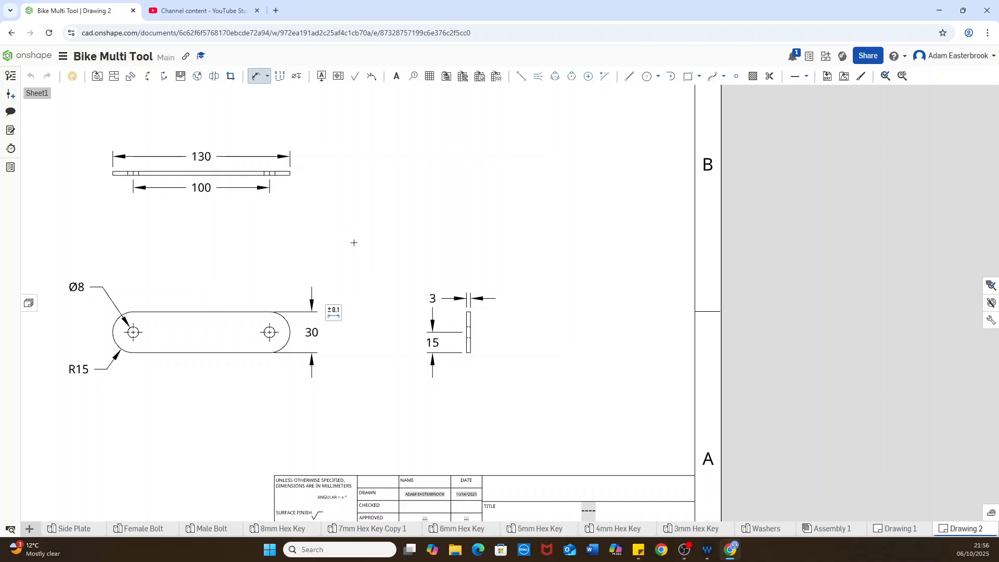
scroll(354, 242, "down", 3)
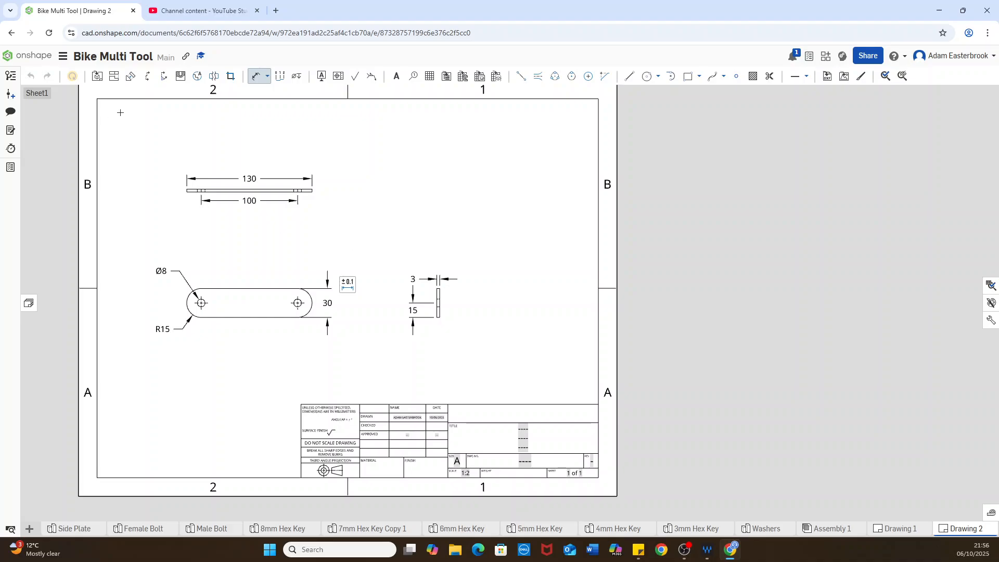
left_click(256, 77)
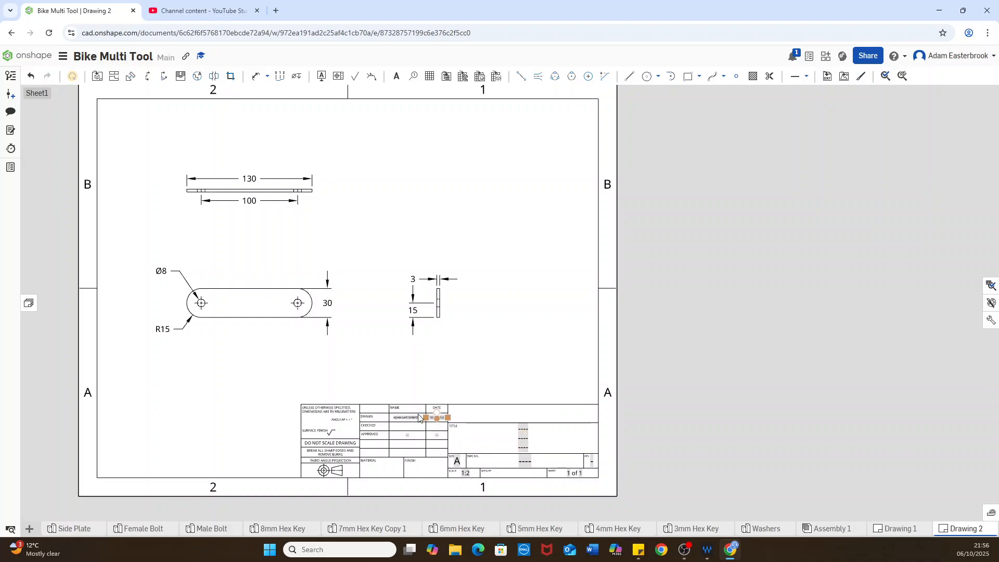
Fill in the title block's material field with the text "HDPE Plastic".
scroll(378, 418, "up", 2)
middle_click_drag(379, 419, 386, 364)
scroll(397, 404, "up", 1)
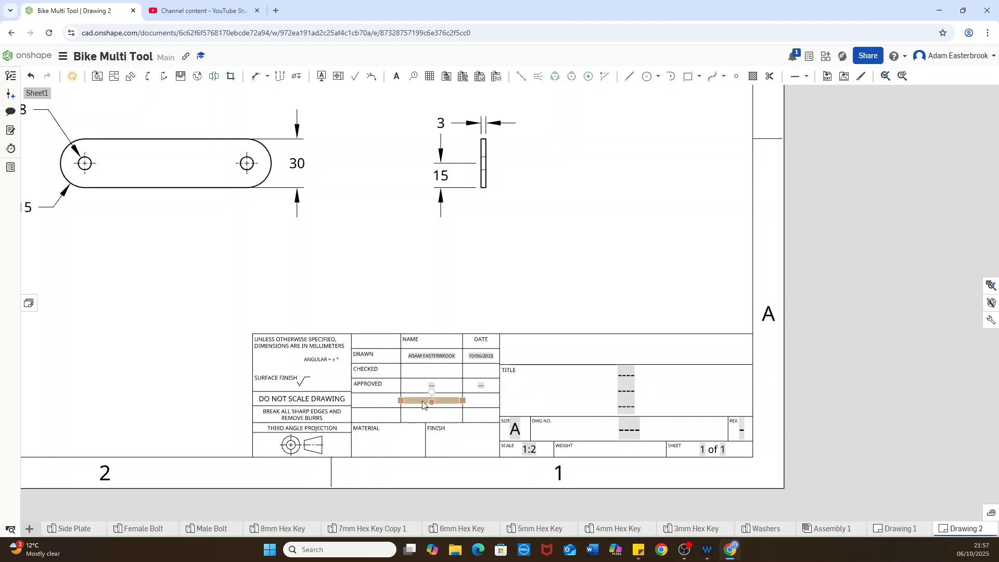
double_click(369, 441)
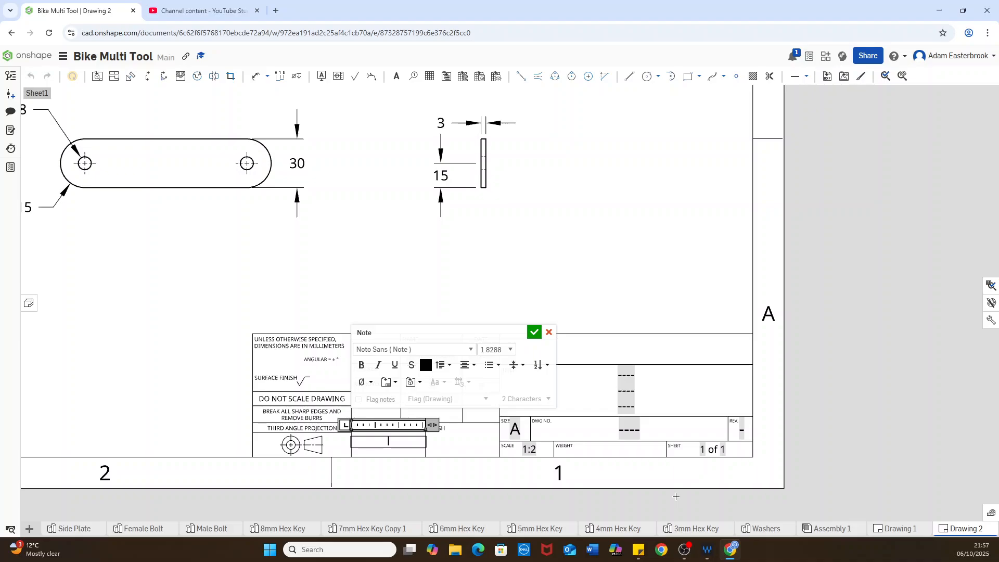
type("HDPE Plastic")
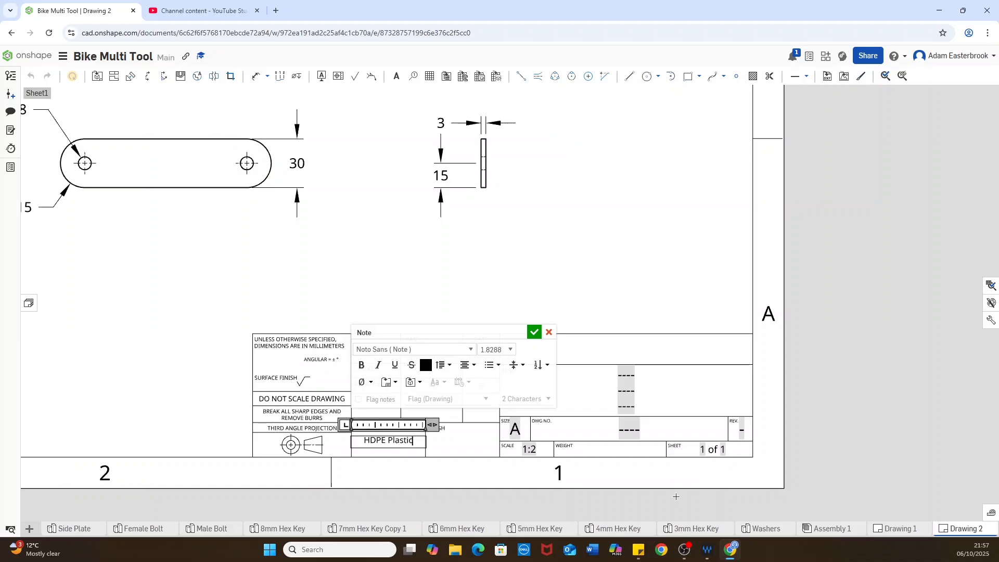
left_click(534, 332)
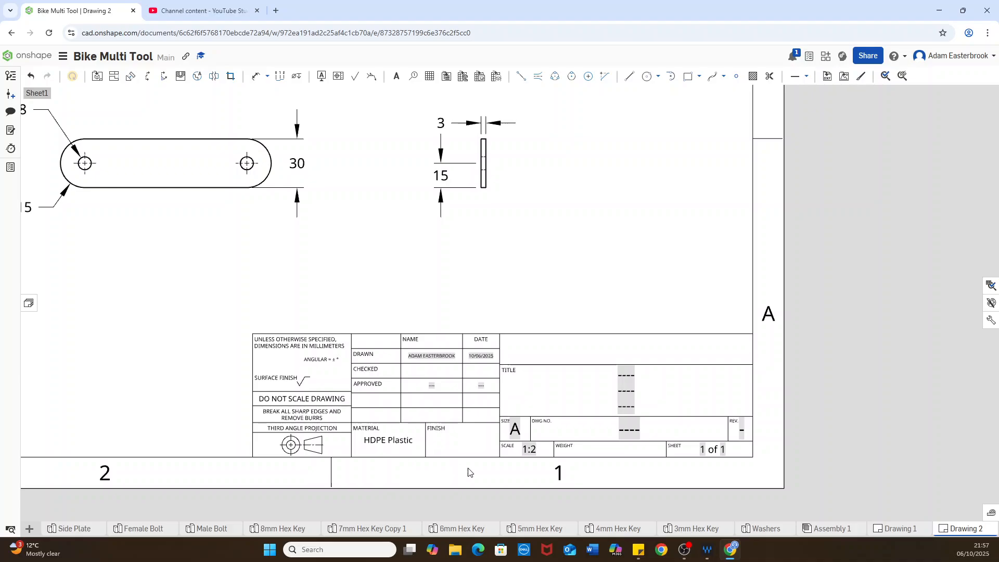
Enter "Side Bar" on the first title line of the title block, ahead of the placeholder dashes.
left_click(539, 374)
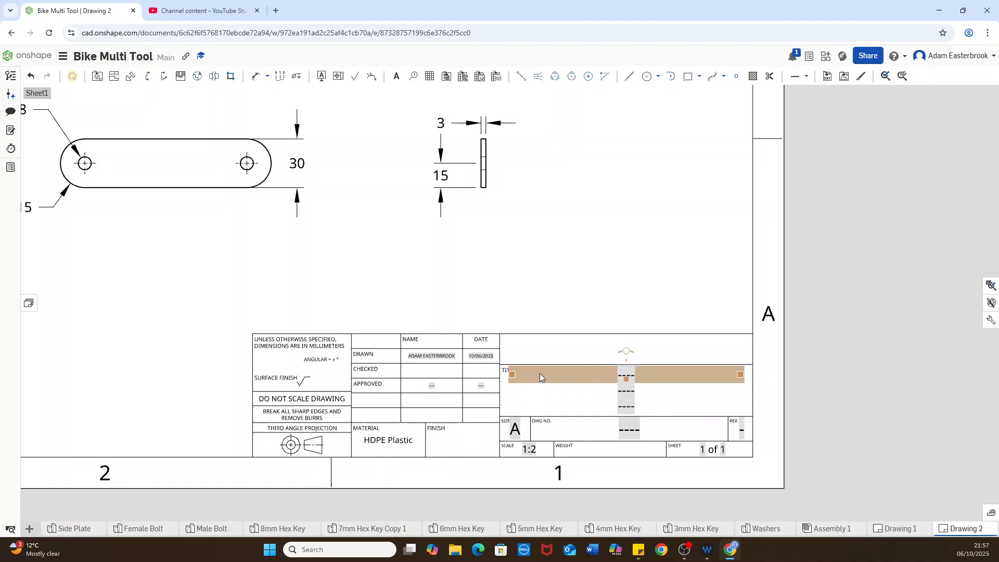
double_click(539, 375)
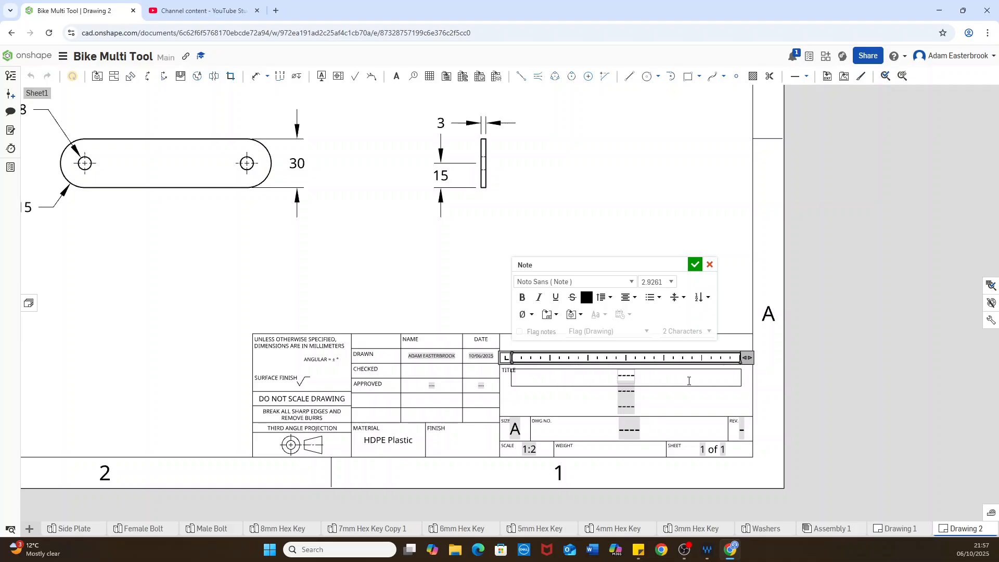
type("Side Bar")
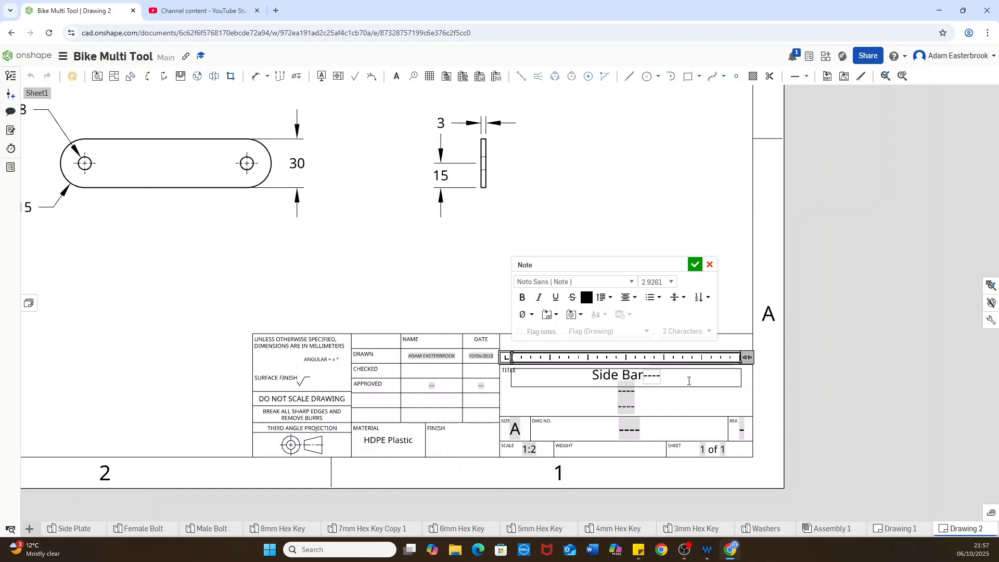
left_click(695, 264)
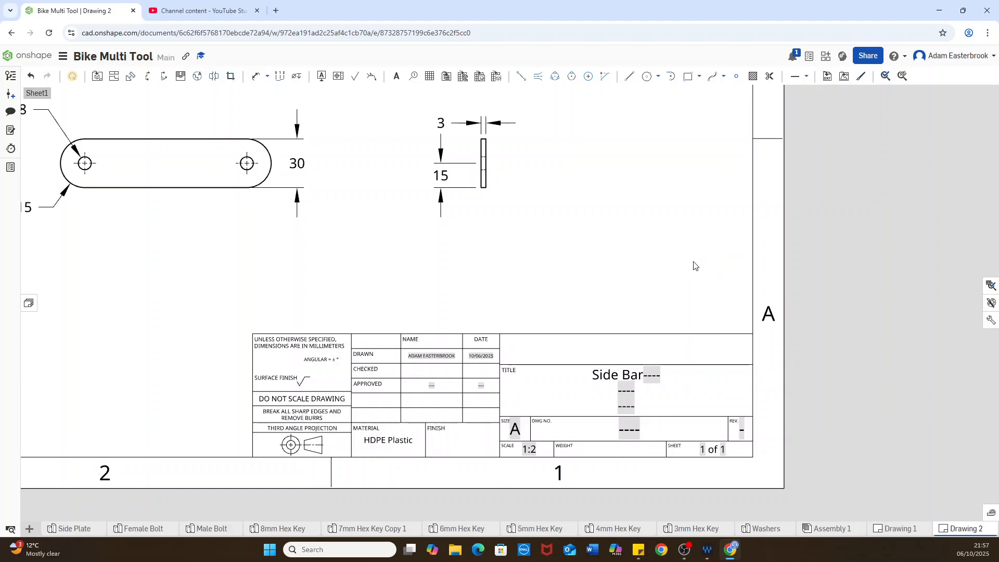
Enter "1 of 10" as the drawing number in the title block, ahead of the placeholder dashes.
double_click(621, 433)
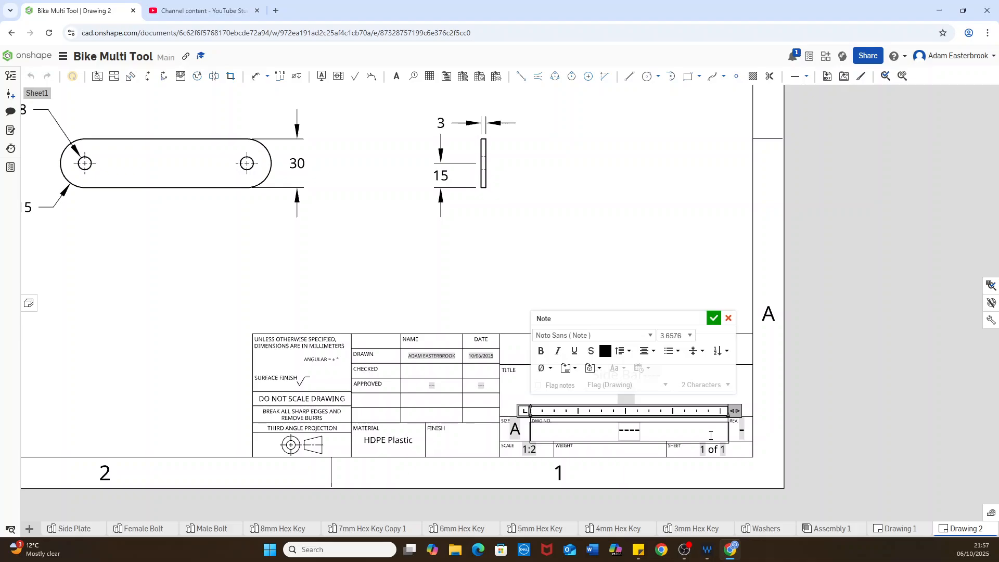
type("1")
type("of 10")
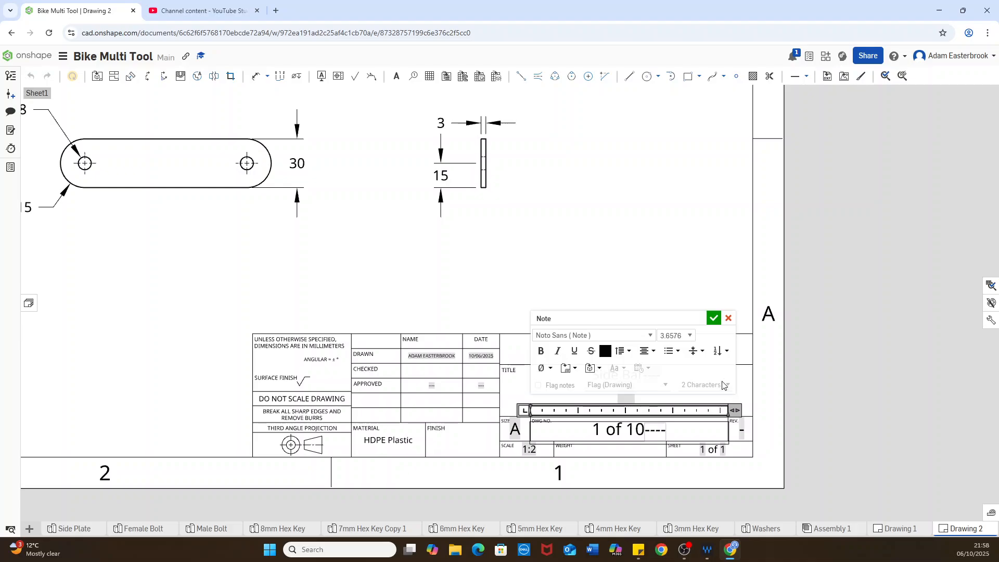
left_click(714, 319)
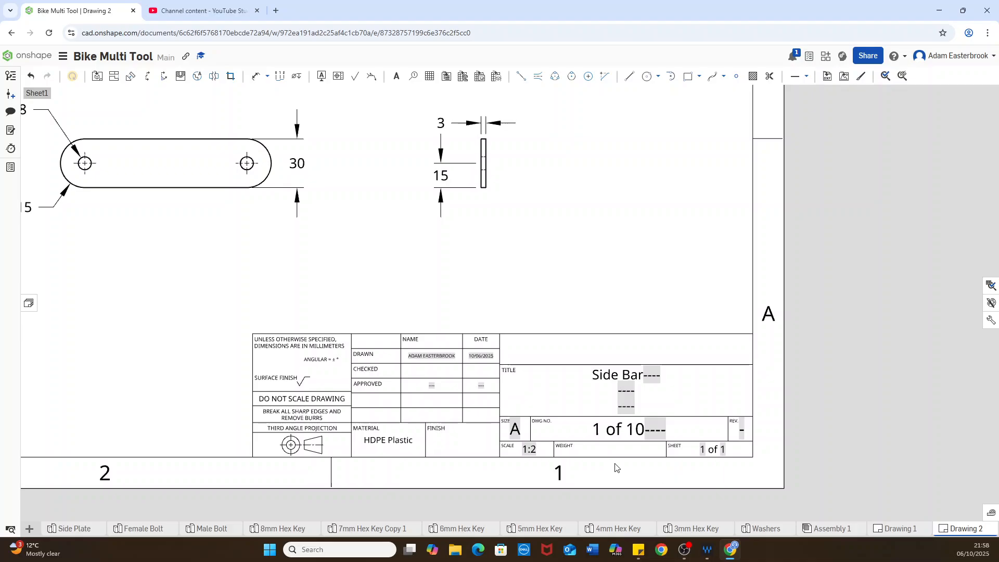
Review the completed sheet, checking the dimensioned views and the title block's units, tolerance and surface finish notes.
scroll(315, 364, "down", 5)
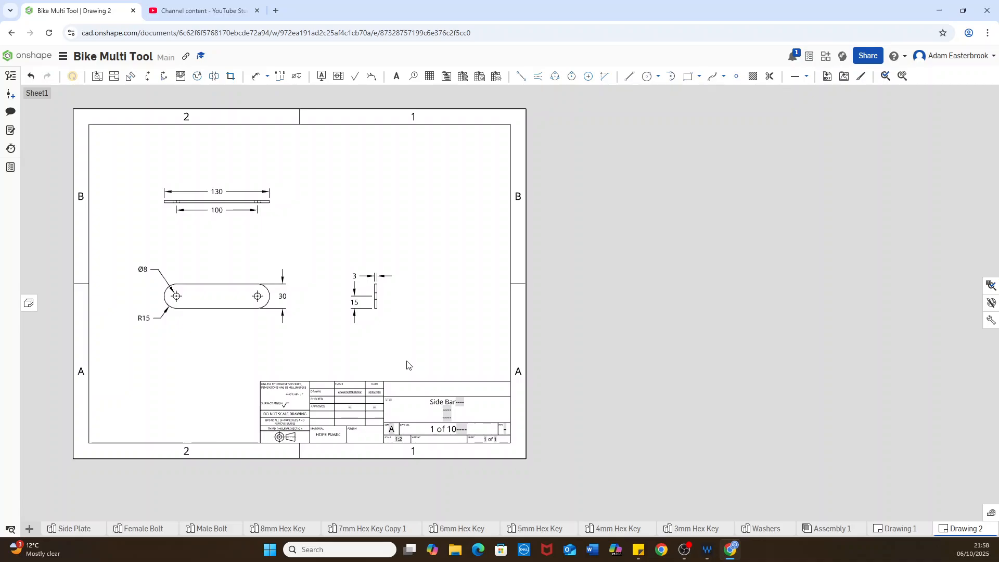
left_click(338, 384)
scroll(225, 364, "up", 3)
scroll(241, 337, "up", 3)
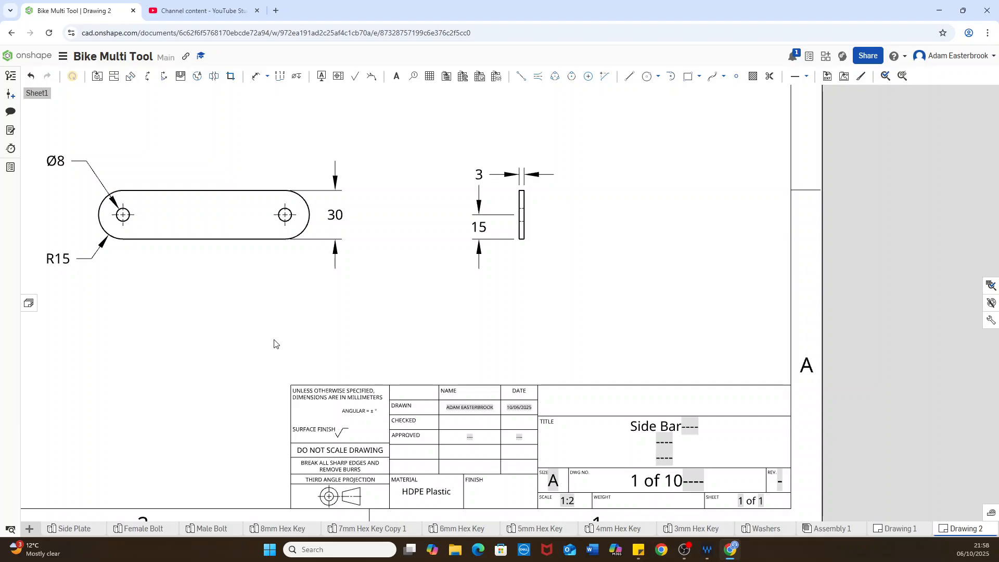
scroll(319, 350, "up", 4)
left_click(304, 358)
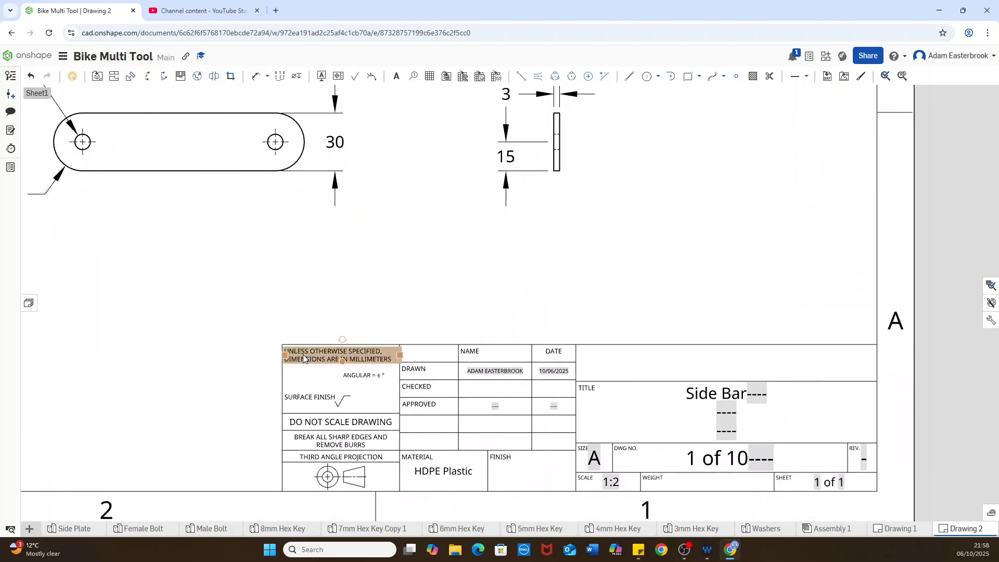
key("Escape")
scroll(237, 294, "down", 4)
middle_click_drag(363, 263, 391, 316)
middle_click_drag(499, 281, 505, 332)
scroll(508, 324, "up", 1)
scroll(507, 323, "down", 1)
left_click(325, 433)
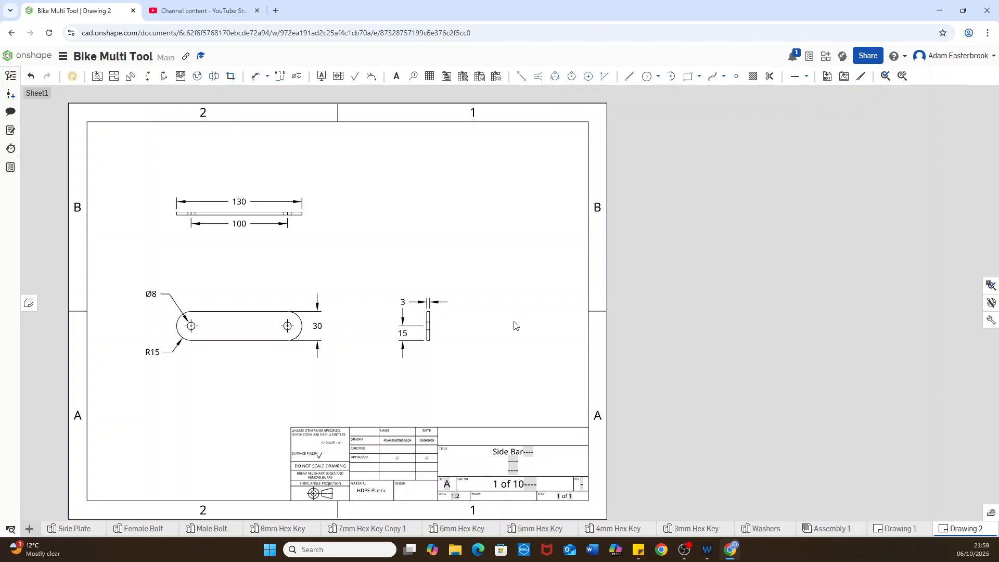
mouse_move(684, 549)
left_click(700, 502)
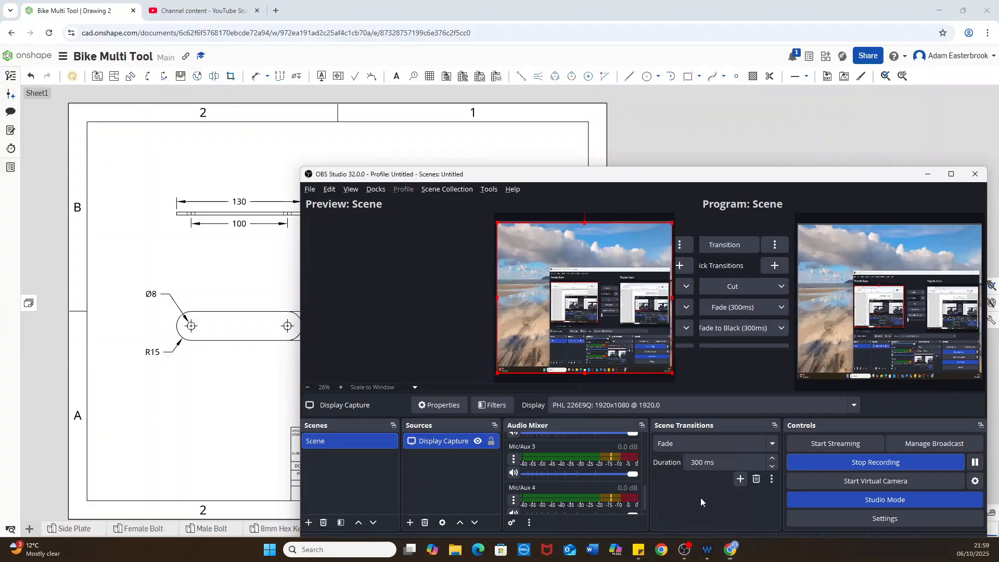